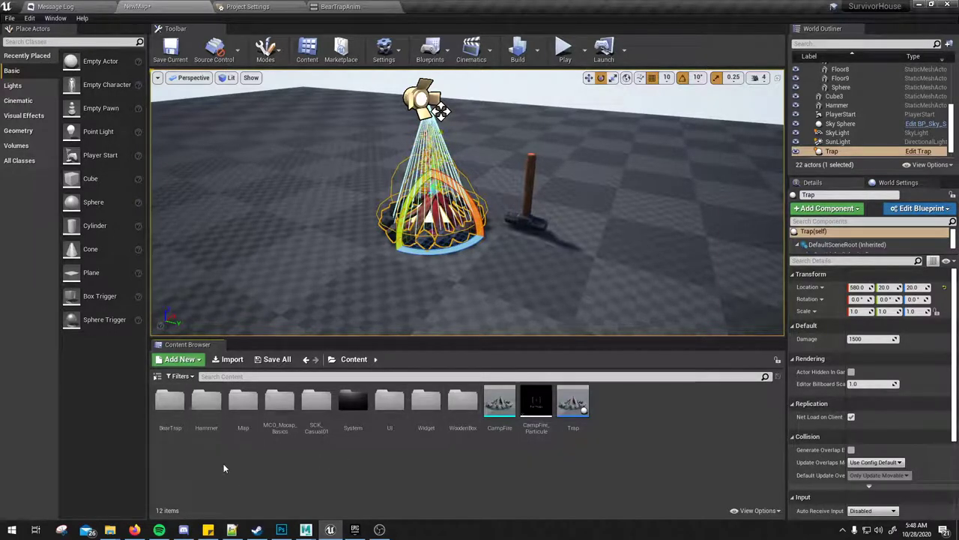
- Preview the BearTrapAnim snap animation by scrubbing and playing it, then stop the looping
click(336, 8)
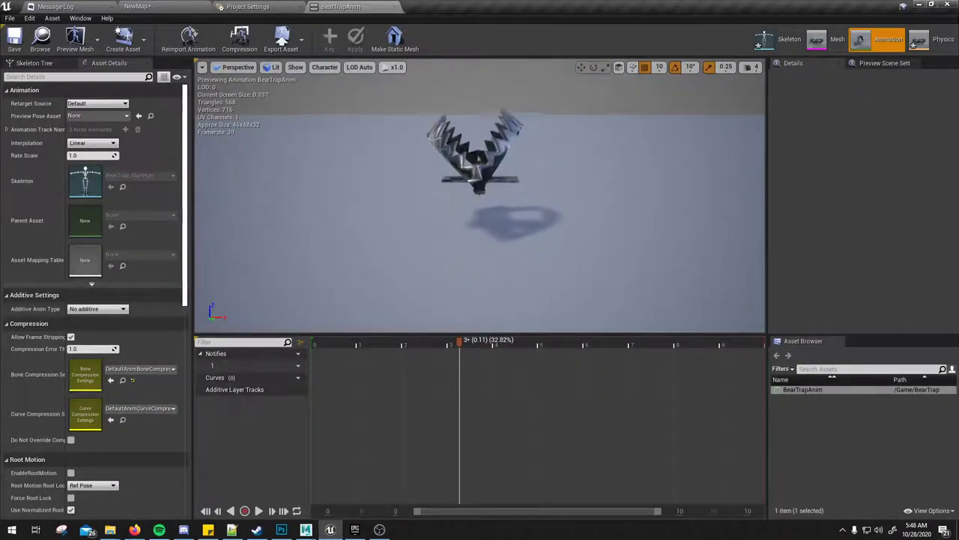
mouse_move(459, 343)
mouse_down()
mouse_move(527, 328)
mouse_move(775, 345)
mouse_move(313, 348)
mouse_up()
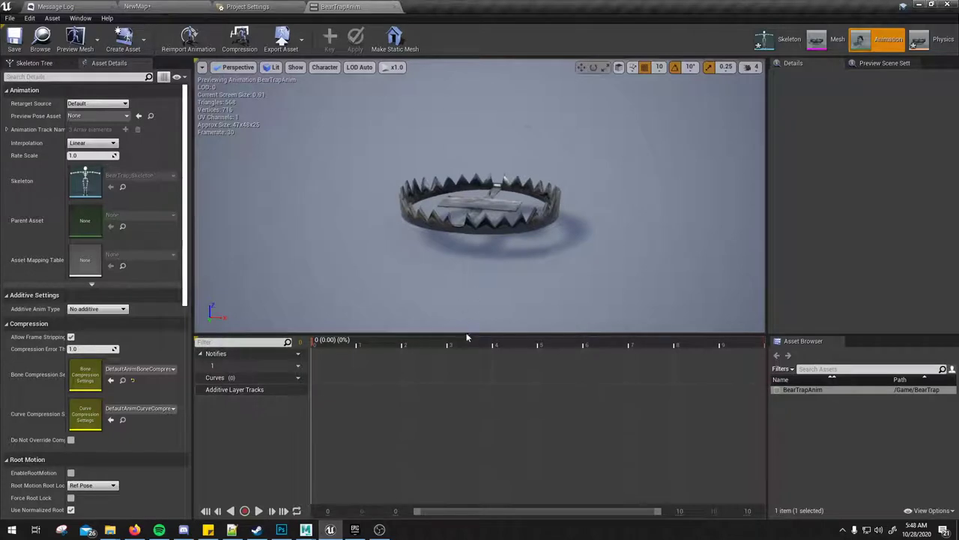
key(space)
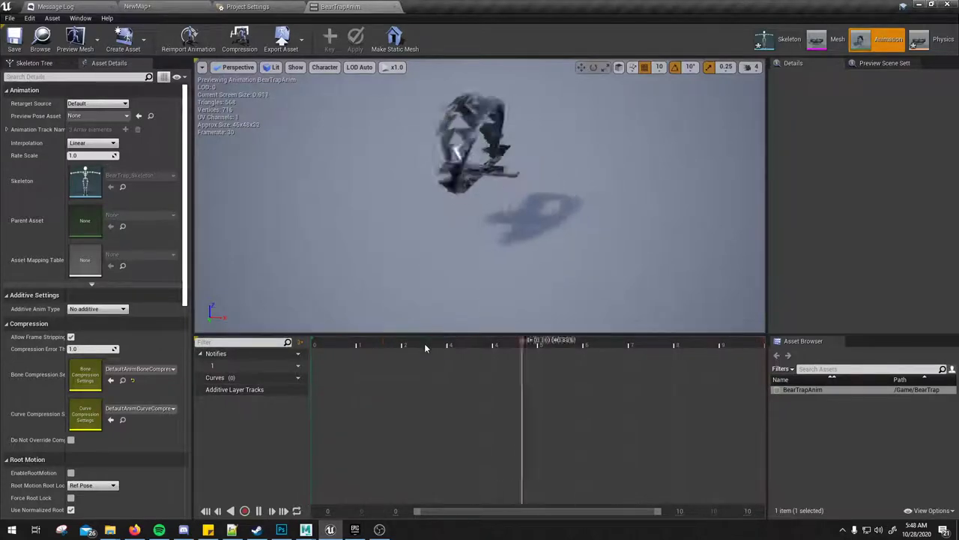
drag(424, 346, 263, 349)
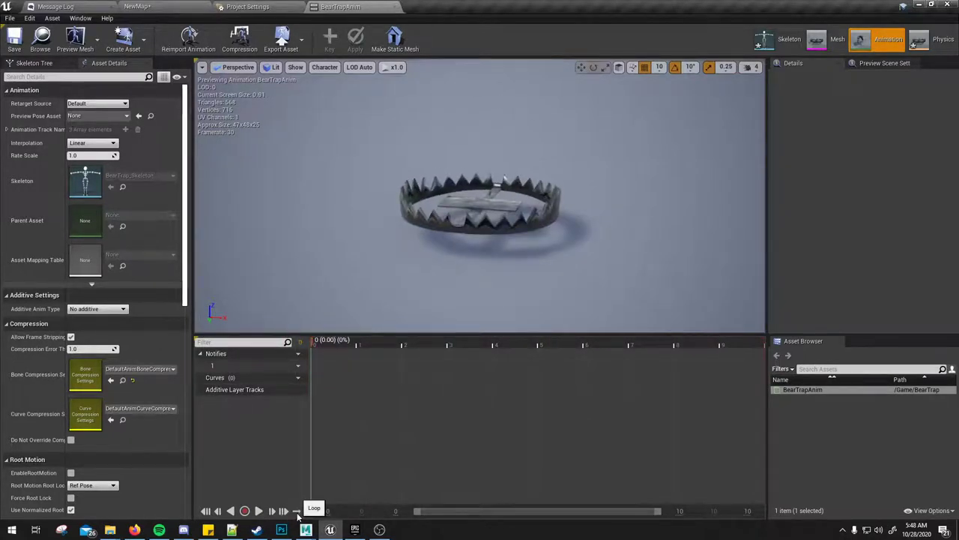
key(space)
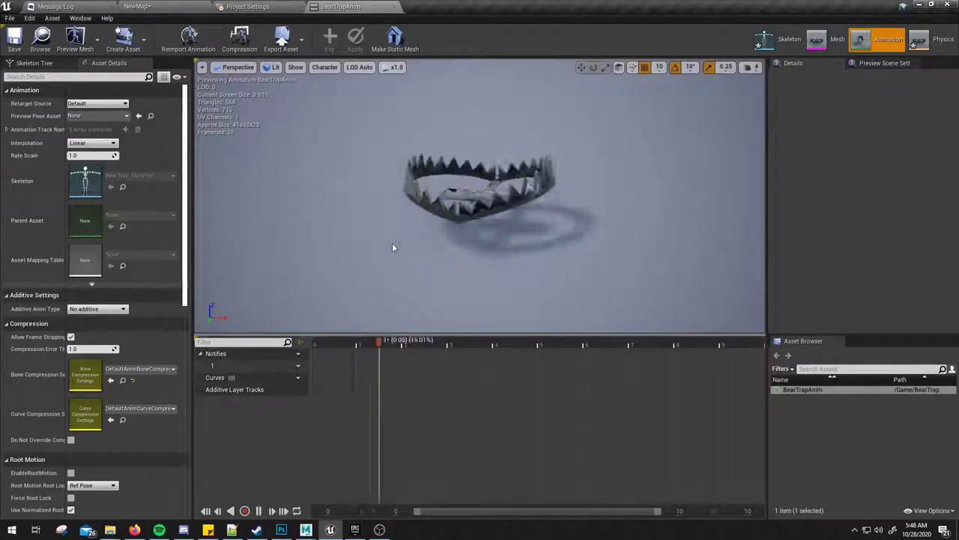
click(299, 506)
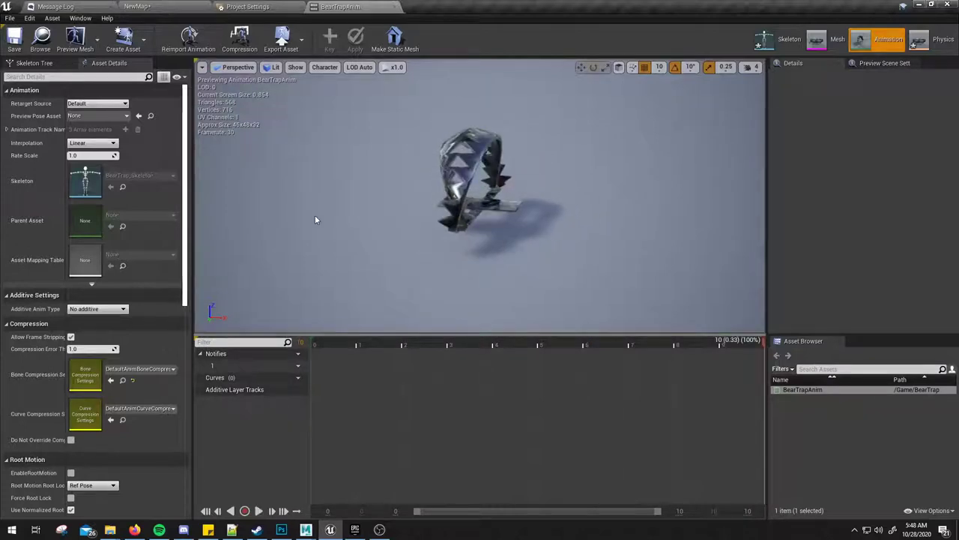
- Back in the level, orbit and tilt the view down so the box left of the trap shows
click(154, 7)
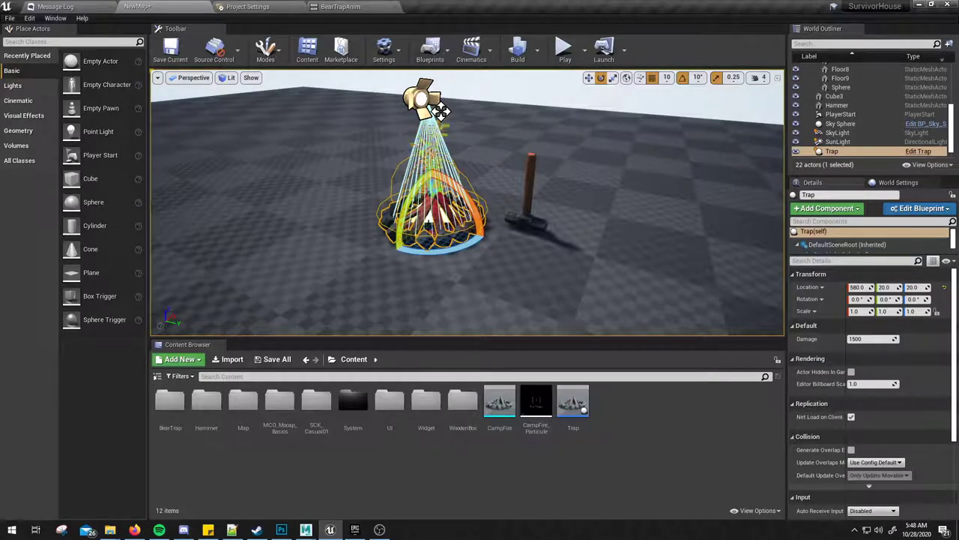
right_drag(495, 217, 536, 214)
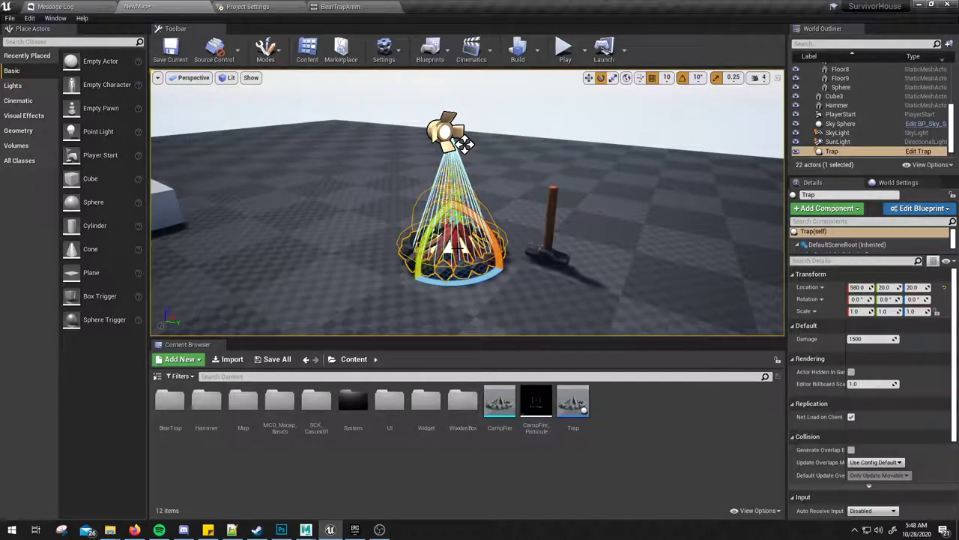
right_drag(465, 145, 465, 157)
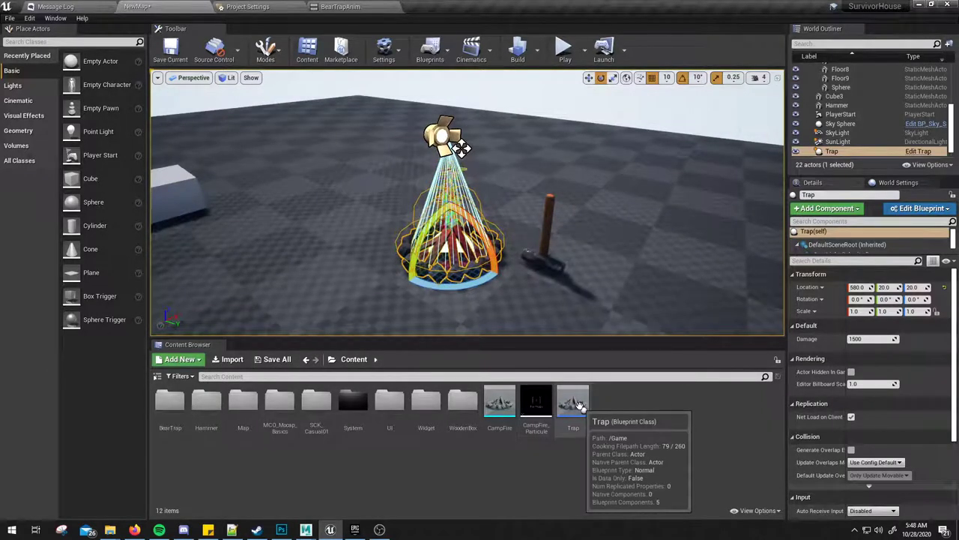
- Open the Trap blueprint's Viewport and delete the SpotLight and TrapMesh components
double_click(578, 405)
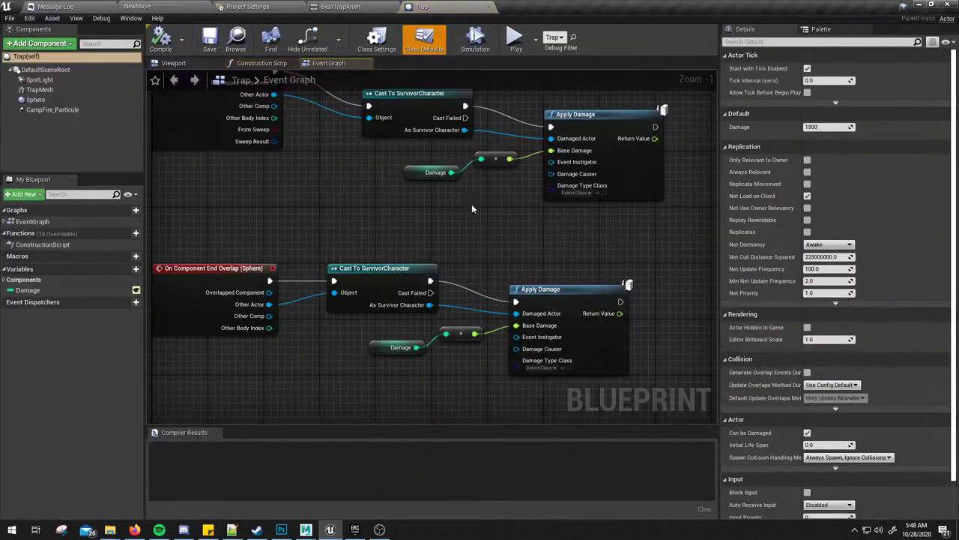
scroll(404, 176, down, 1)
click(174, 64)
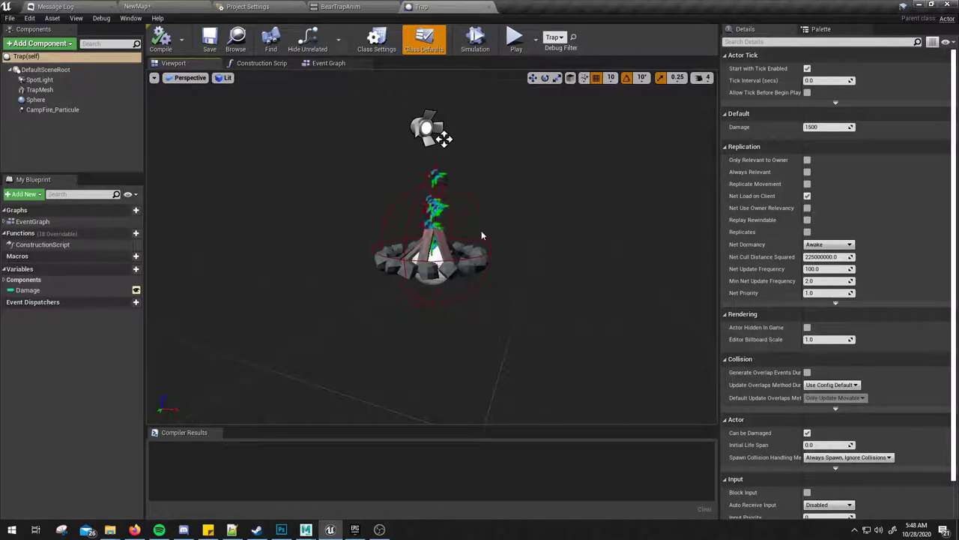
click(41, 79)
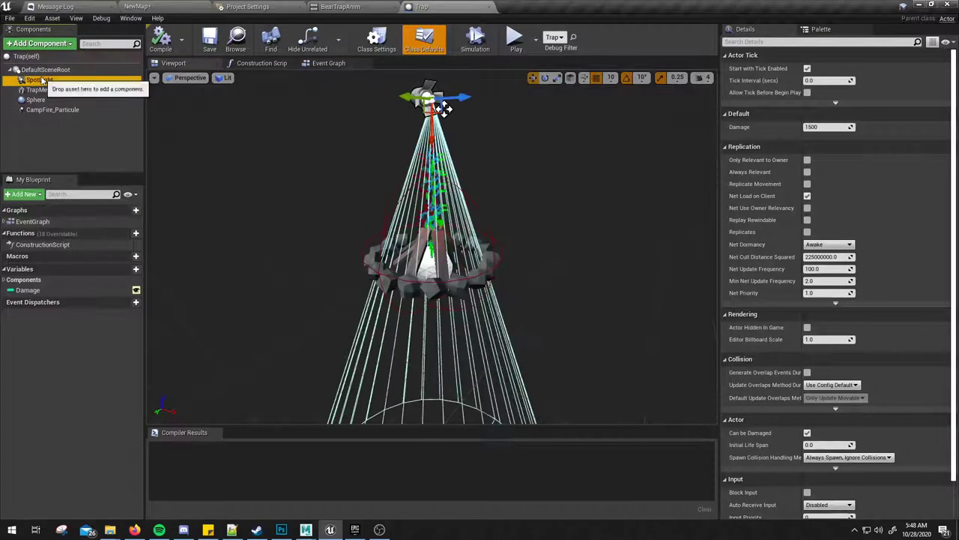
key(Delete)
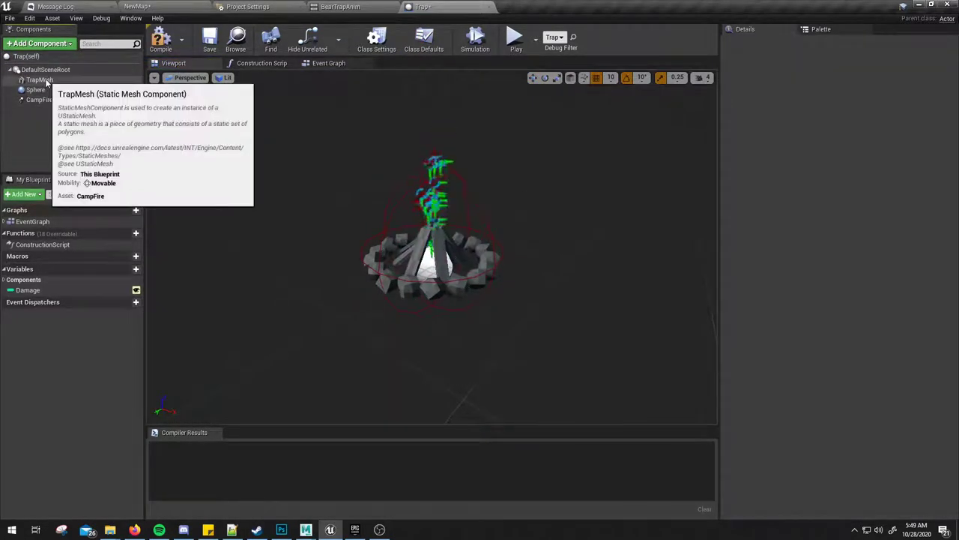
click(42, 79)
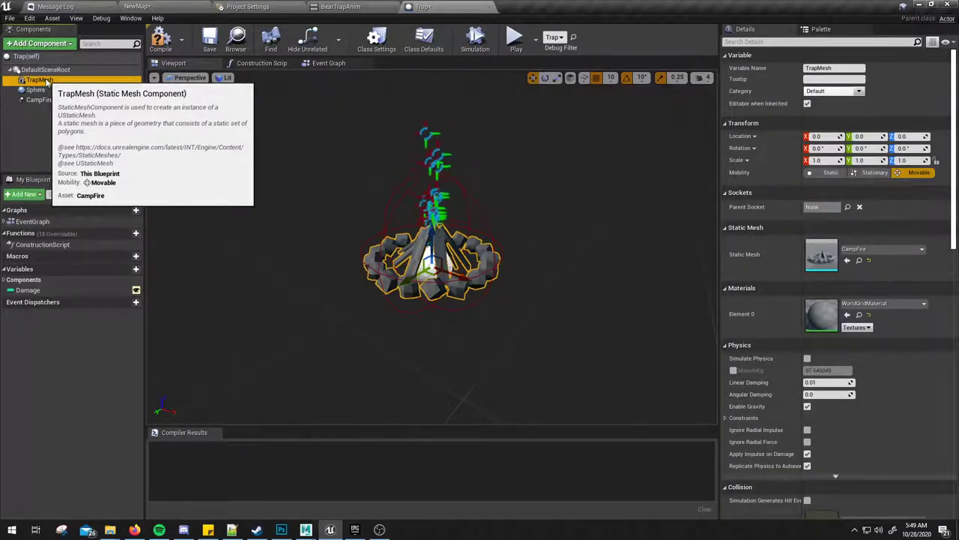
key(Delete)
- Delete the CampFire_Particule component, leaving only the Sphere collision, and return to the level
click(49, 90)
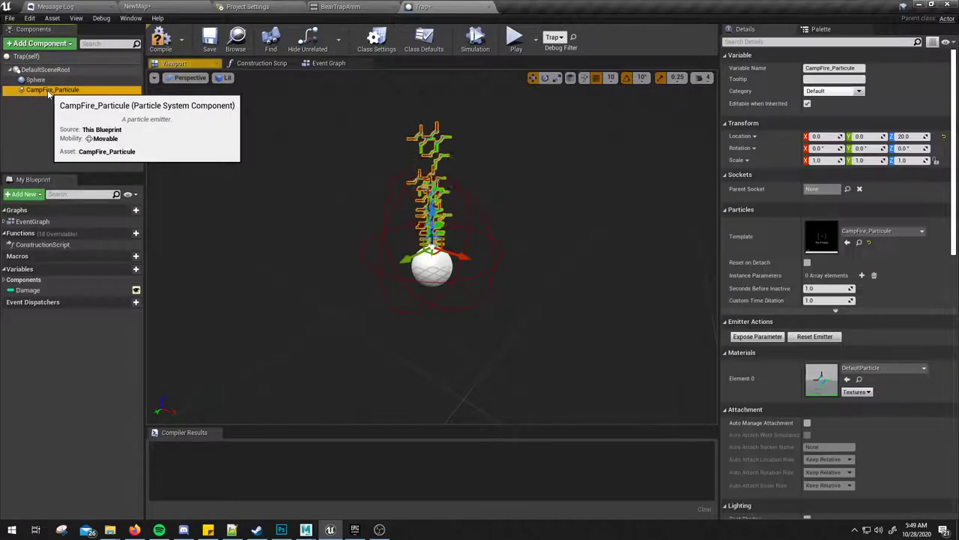
key(Delete)
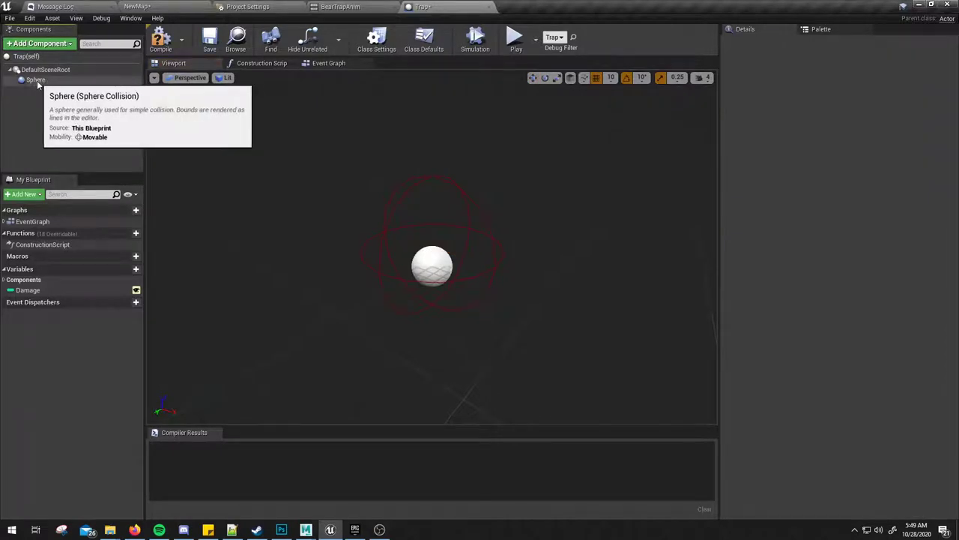
click(31, 80)
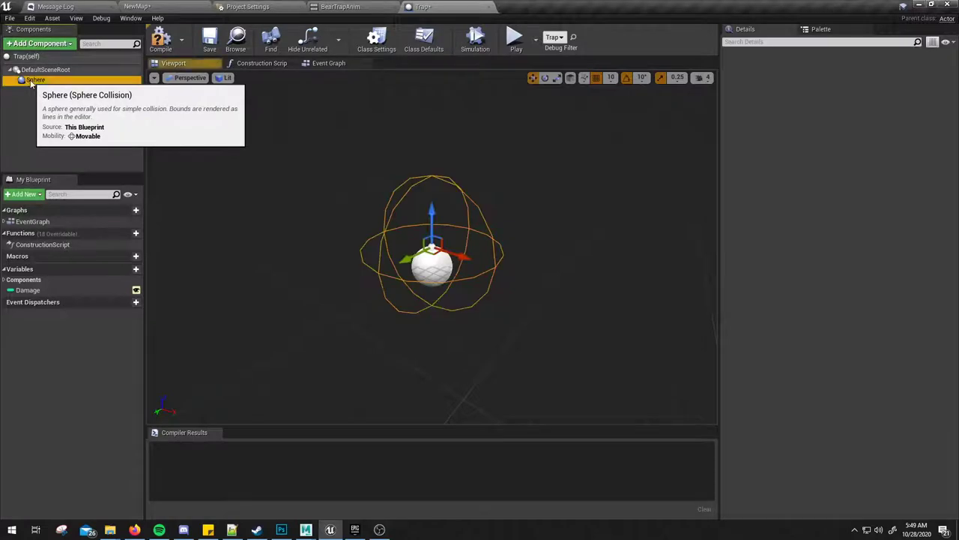
click(42, 44)
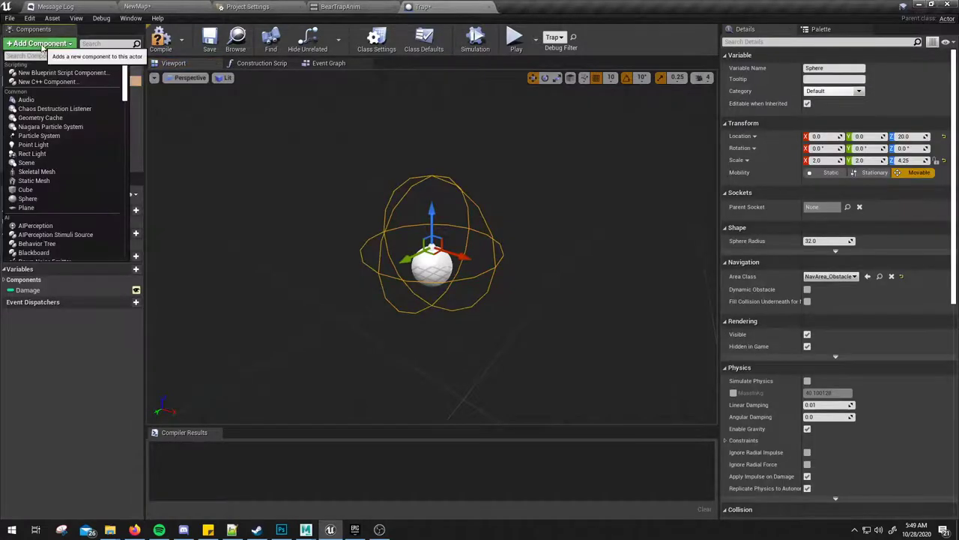
click(41, 45)
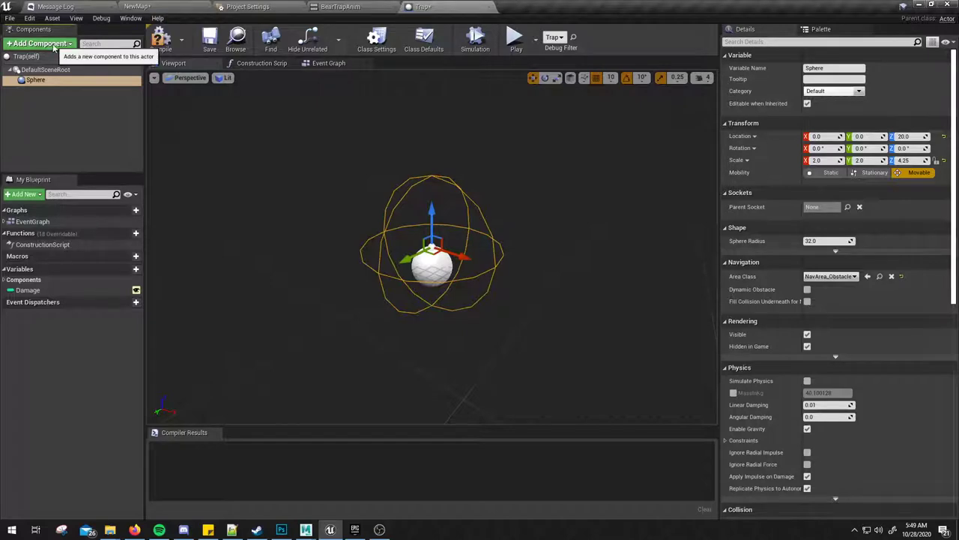
click(148, 9)
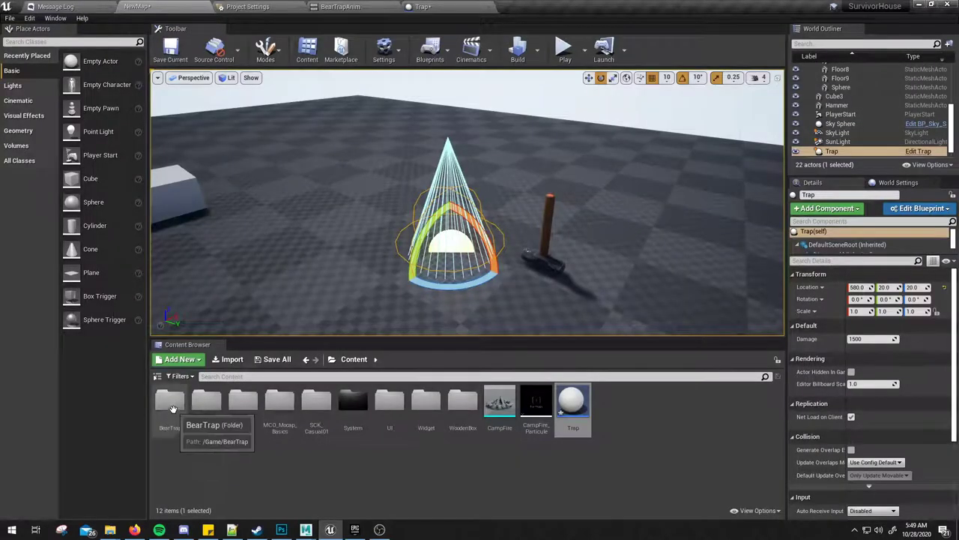
- Open the BearTrap folder and add a BearTrap skeletal mesh component to the Trap blueprint
double_click(171, 408)
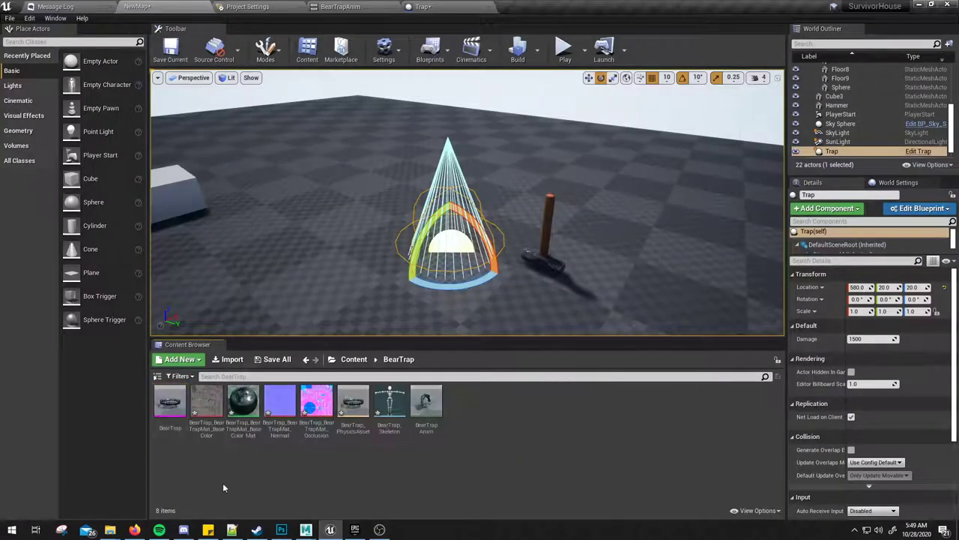
click(443, 7)
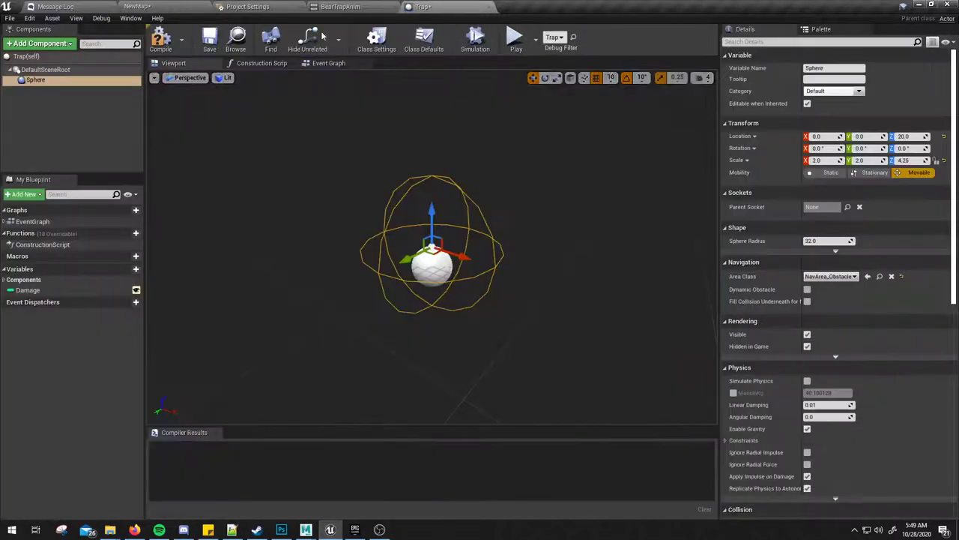
click(155, 5)
click(411, 6)
click(44, 46)
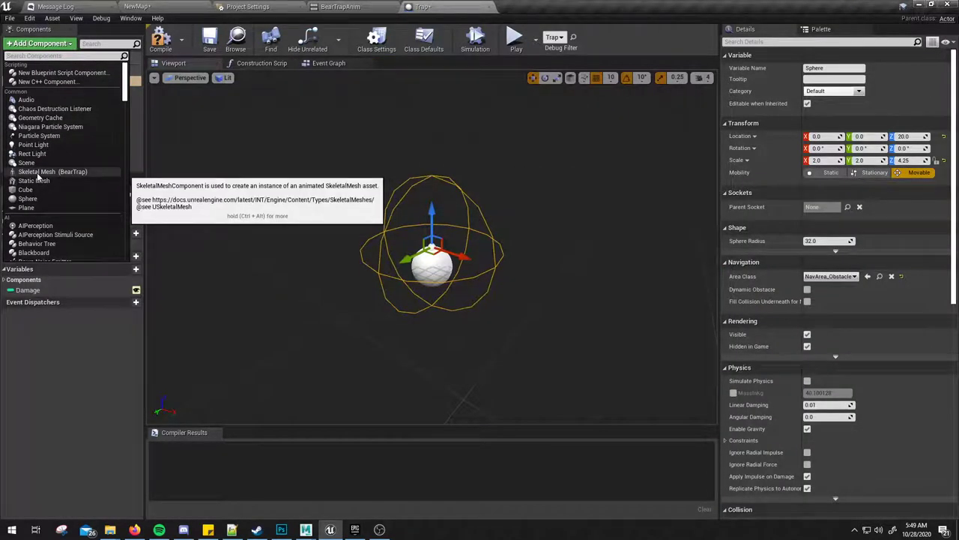
click(65, 171)
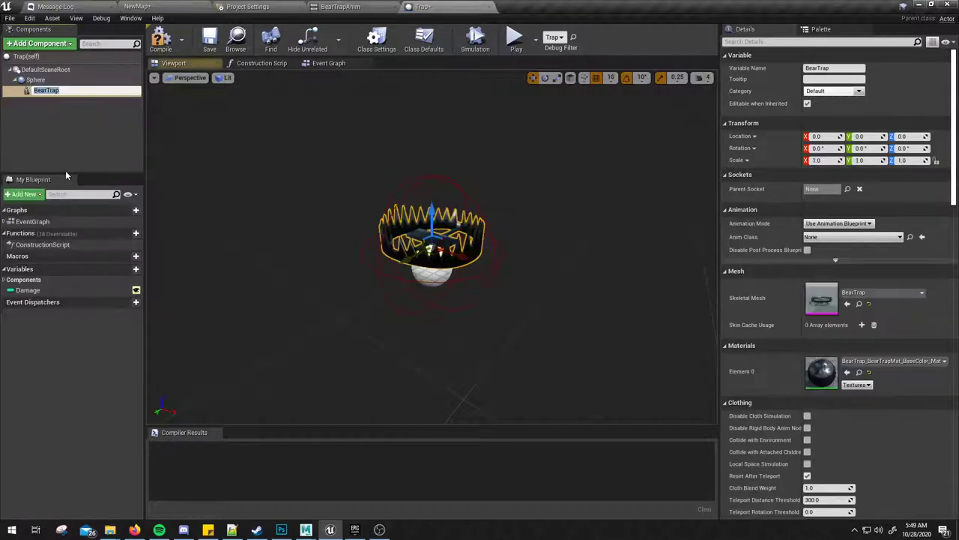
key(Return)
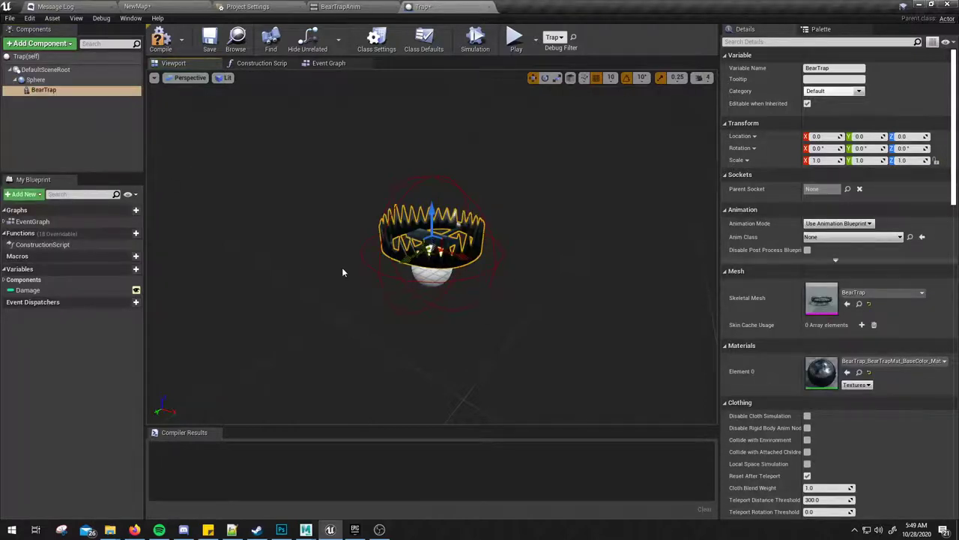
- Lower the BearTrap mesh slightly along Z and try resizing the collision sphere, undoing the scale change
drag(375, 278, 375, 217)
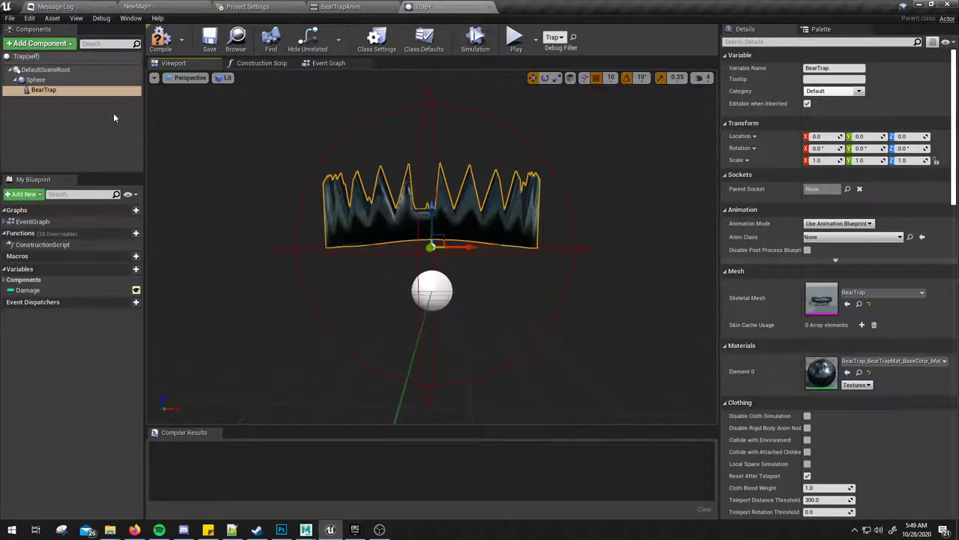
click(36, 80)
click(63, 91)
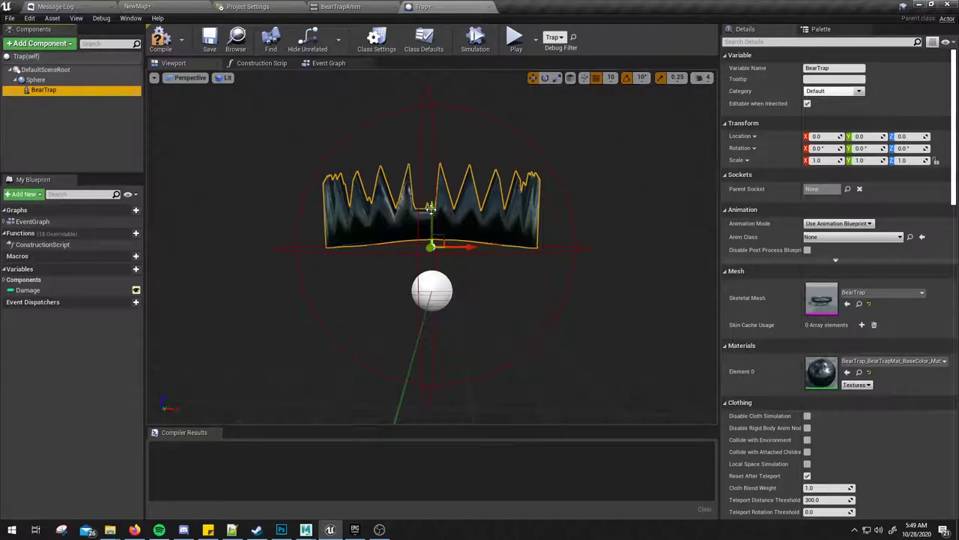
mouse_move(430, 206)
mouse_down()
mouse_move(431, 247)
mouse_move(484, 225)
mouse_up()
click(45, 79)
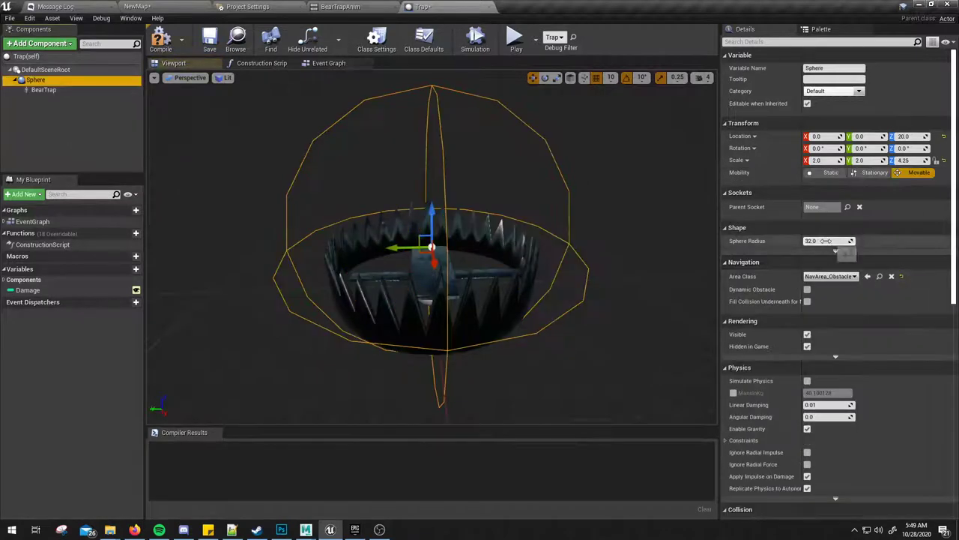
drag(825, 240, 817, 241)
text(1)
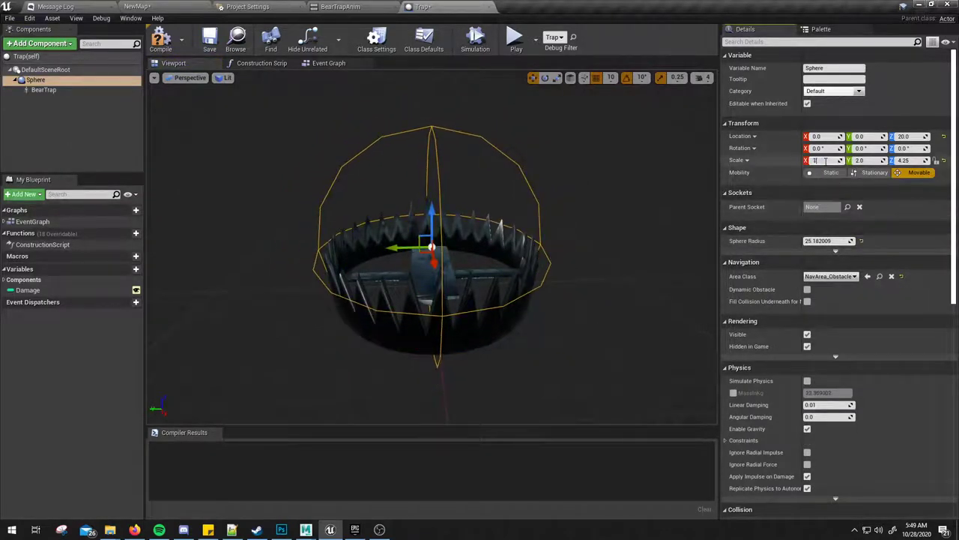
click(907, 160)
text(1)
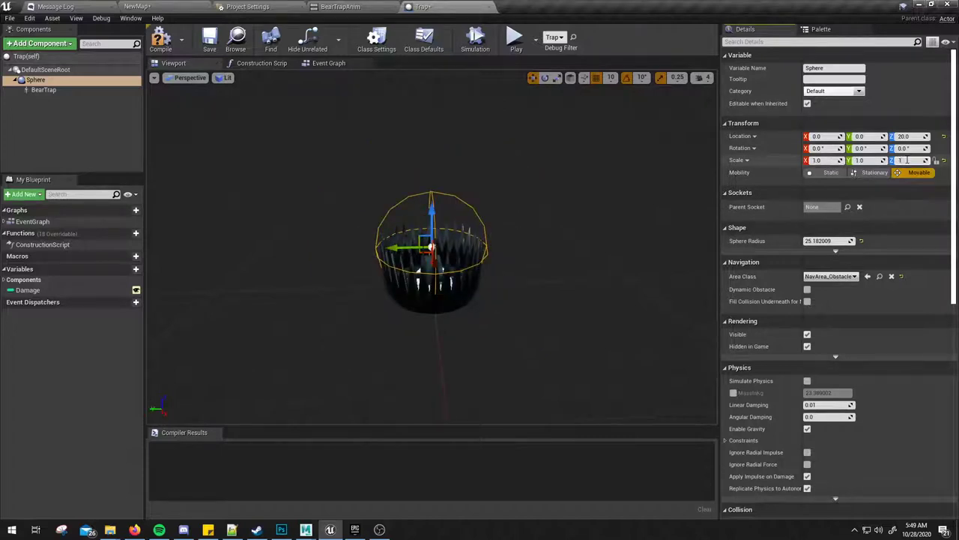
key(Return)
key(ctrl+z)
key(ctrl+z)
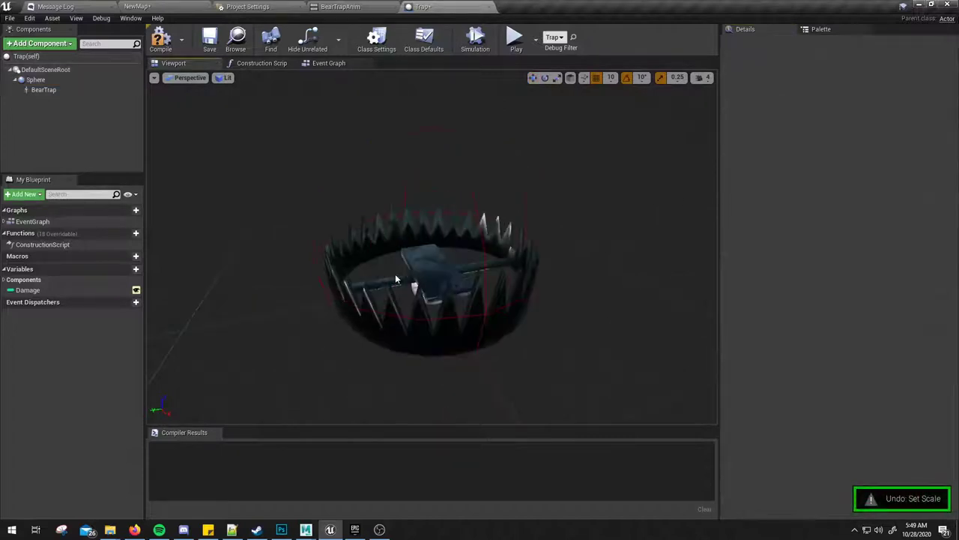
- Set the Sphere's scale to 1.0 and enlarge its radius to about 47.4
click(62, 81)
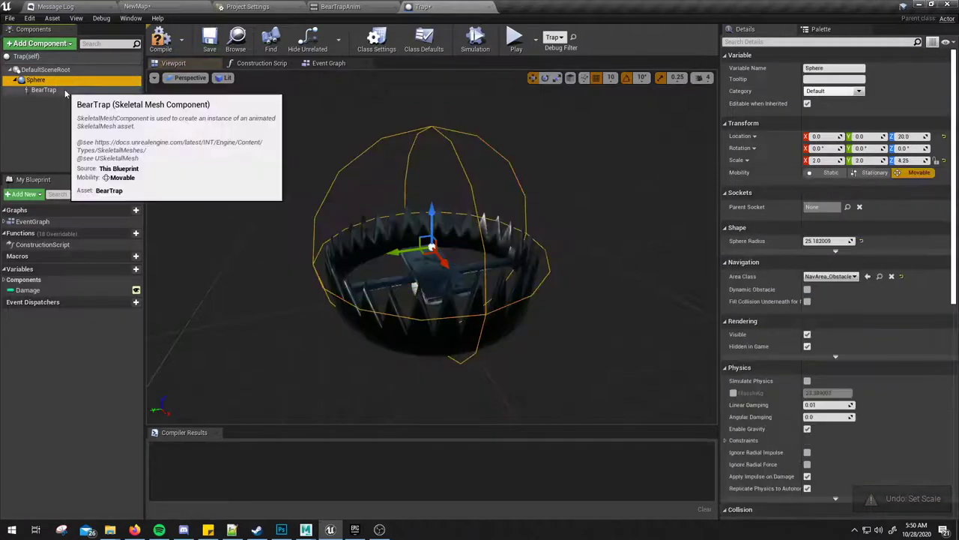
click(64, 91)
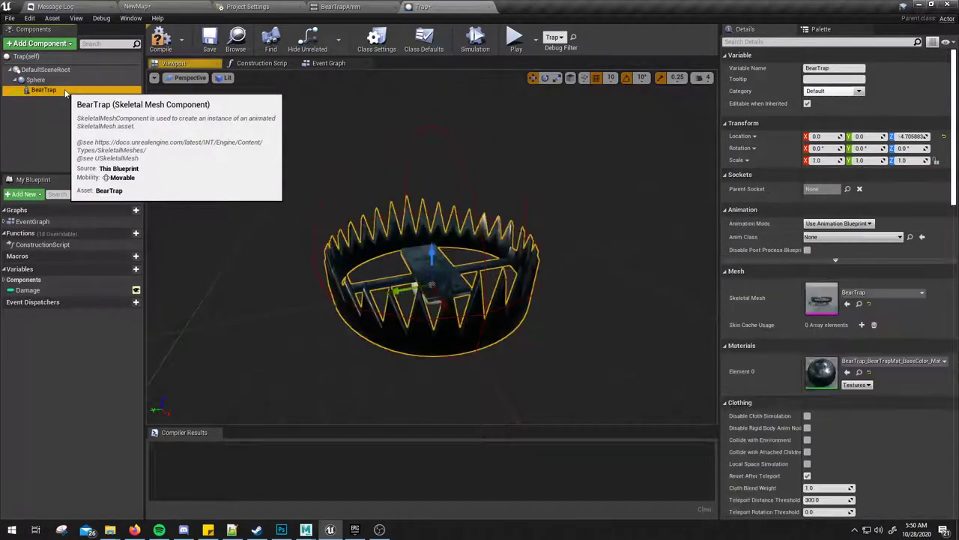
click(42, 90)
click(36, 79)
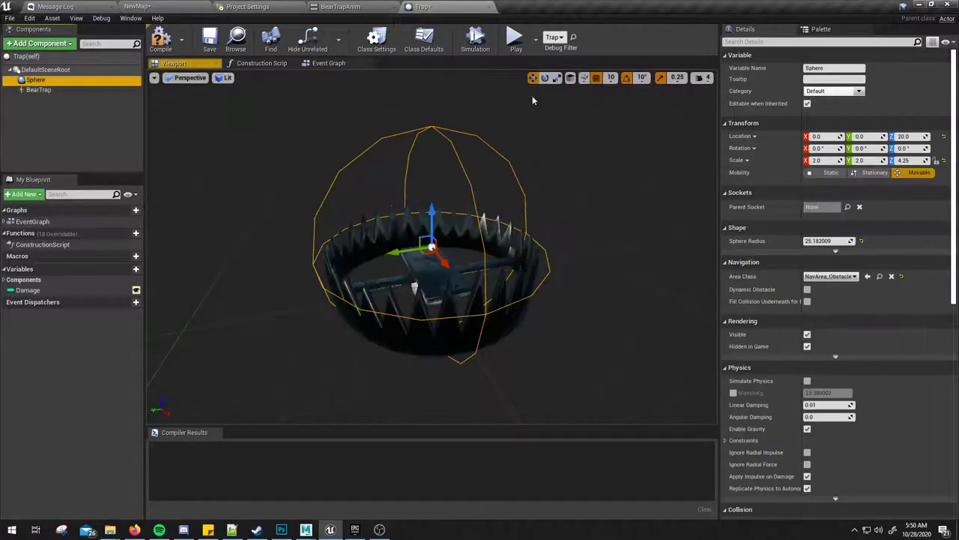
click(862, 159)
text(1)
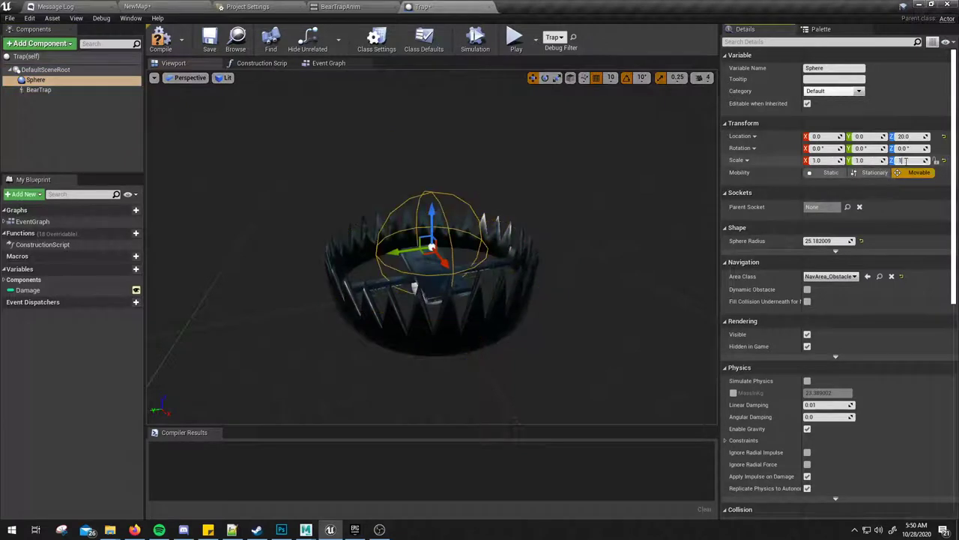
key(Return)
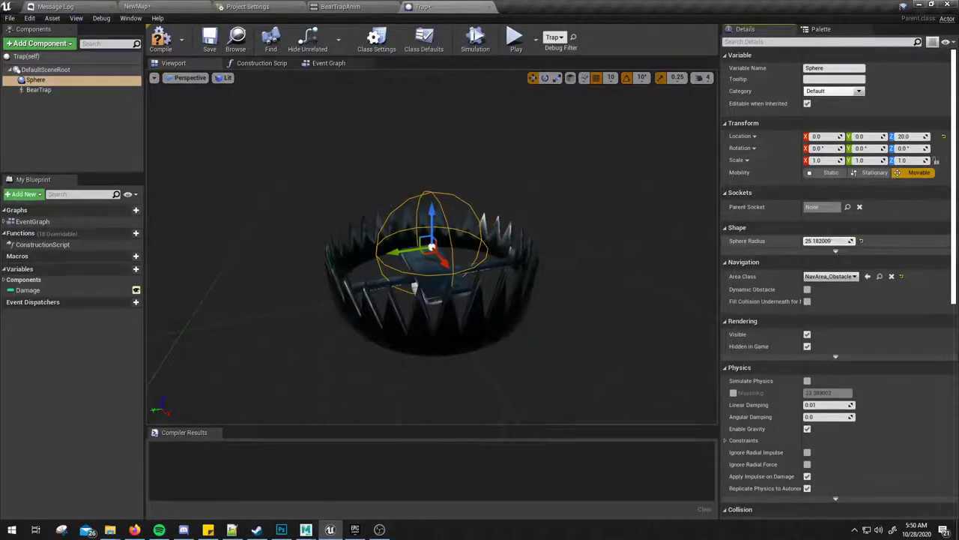
drag(820, 241, 851, 241)
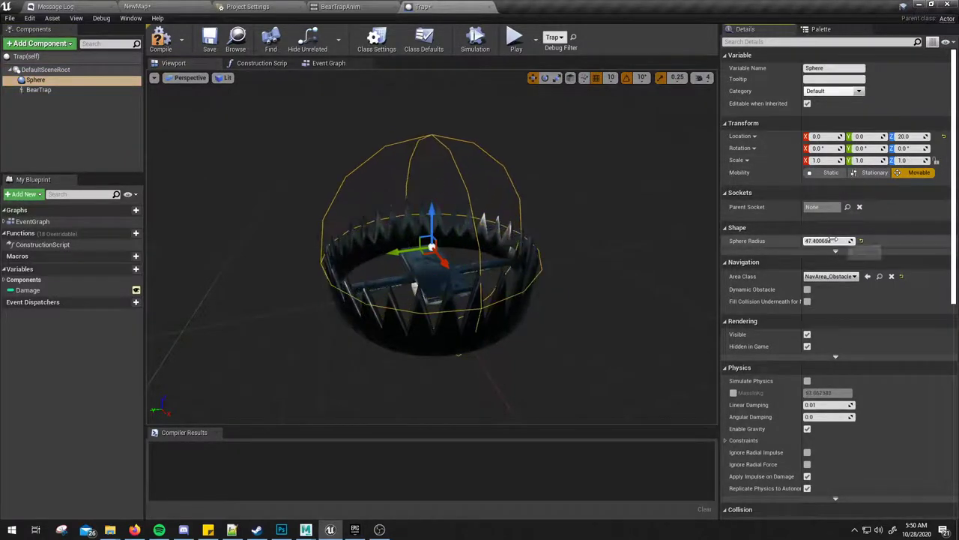
- Move the collision sphere down to Z 10 and compile the Trap blueprint
drag(618, 258, 619, 225)
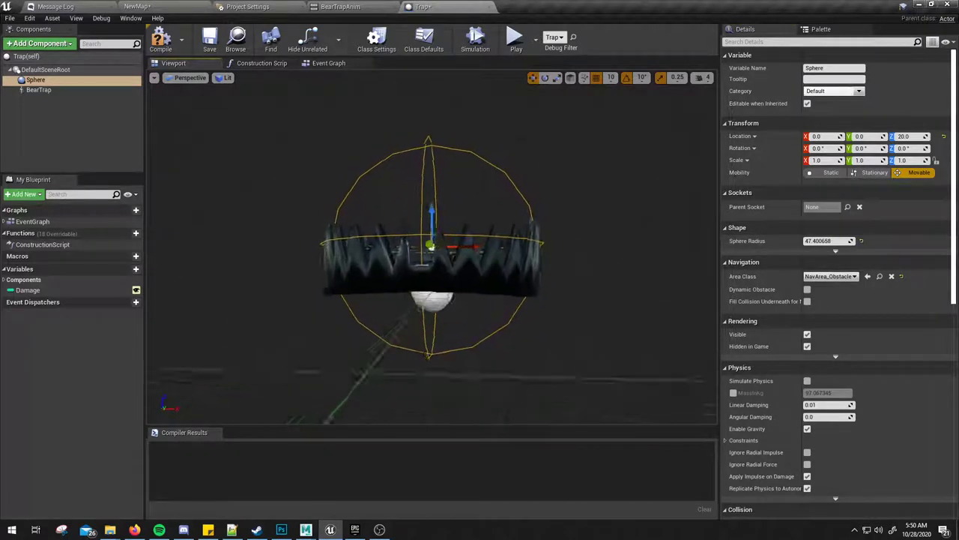
drag(453, 255, 453, 240)
mouse_move(432, 206)
mouse_down()
mouse_move(431, 228)
mouse_move(450, 225)
mouse_up()
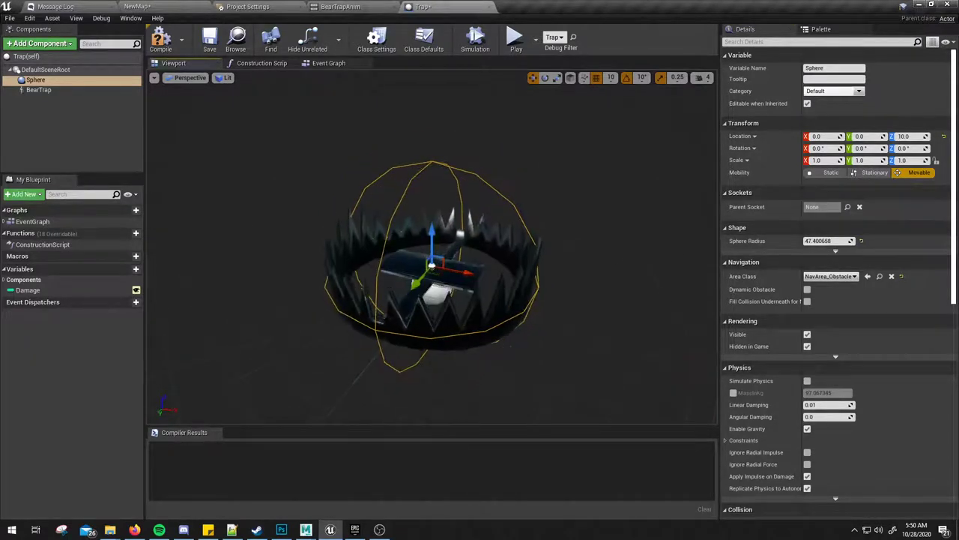
click(45, 90)
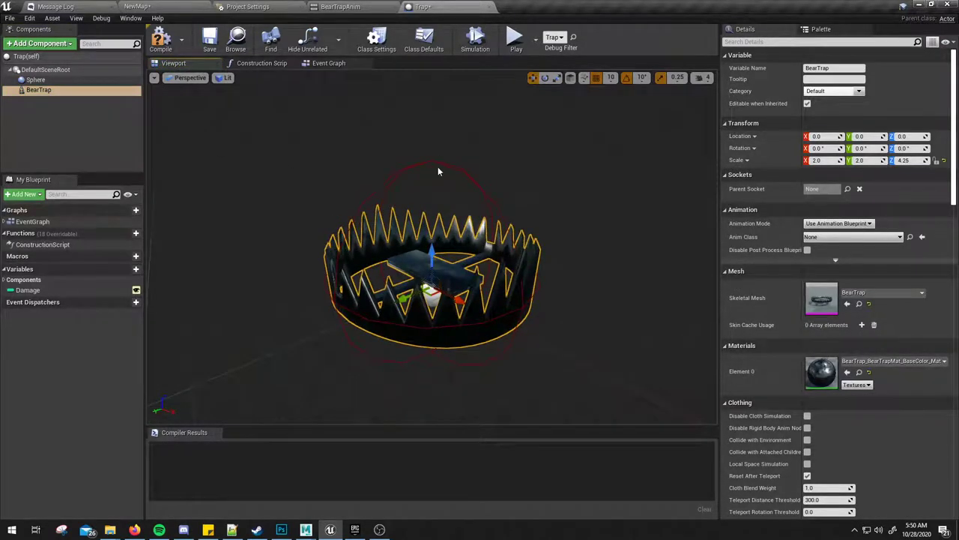
key(F7)
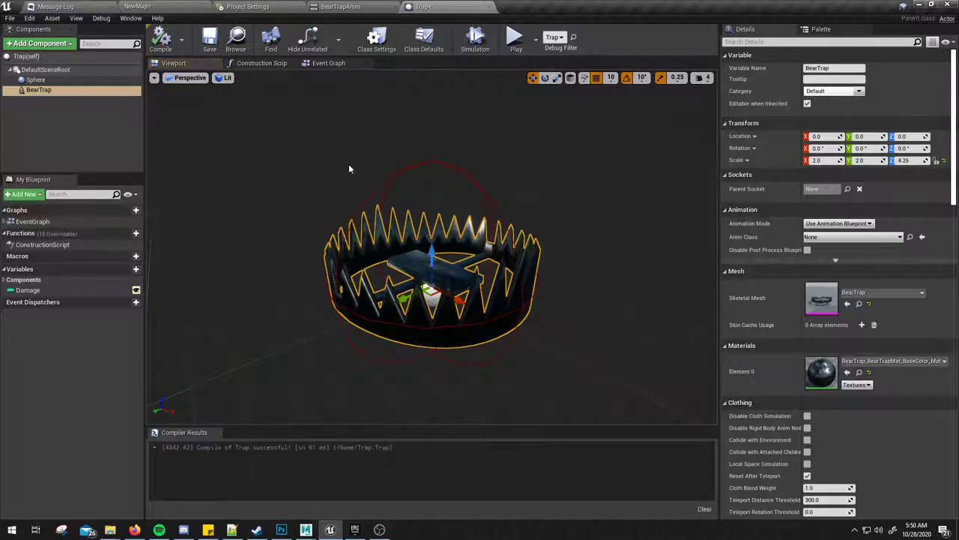
- In the Trap Event Graph, select the begin-overlap damage nodes and move them upward
click(328, 64)
scroll(471, 233, down, 2)
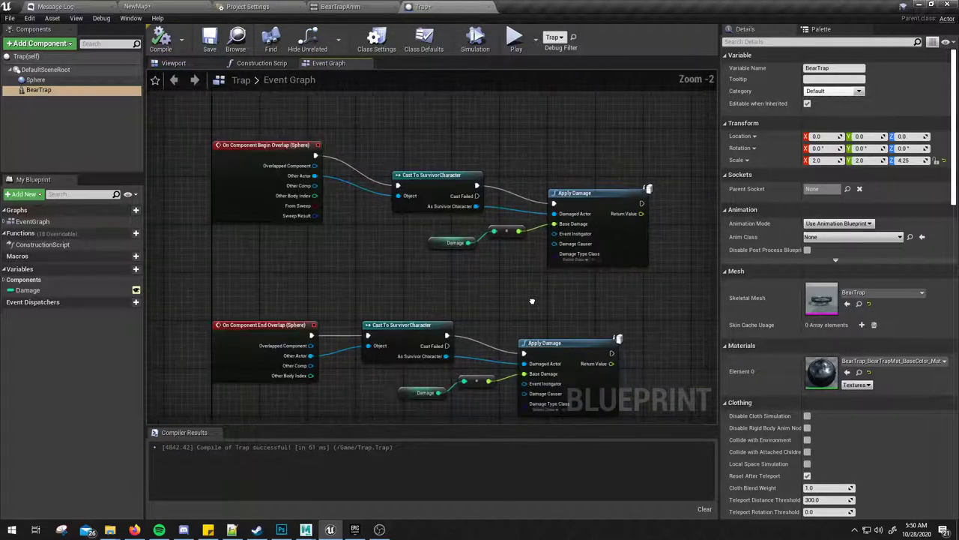
drag(292, 135, 611, 276)
right_drag(611, 277, 589, 322)
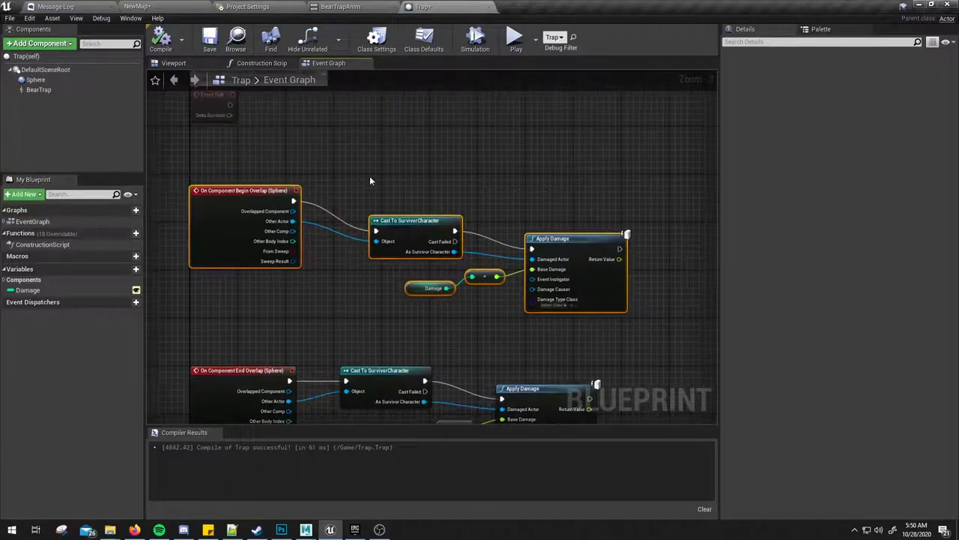
click(263, 170)
drag(298, 204, 592, 323)
drag(592, 282, 594, 227)
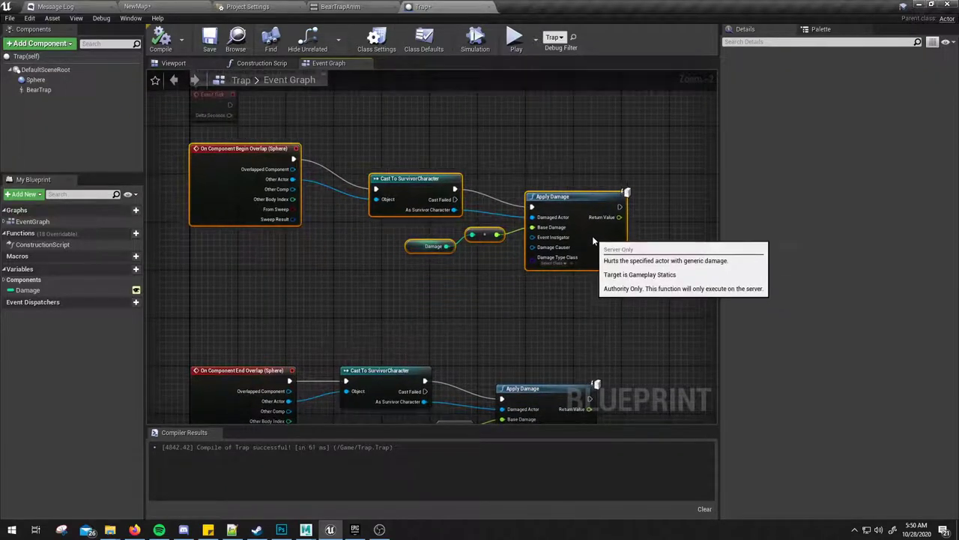
click(535, 148)
right_drag(535, 149, 540, 195)
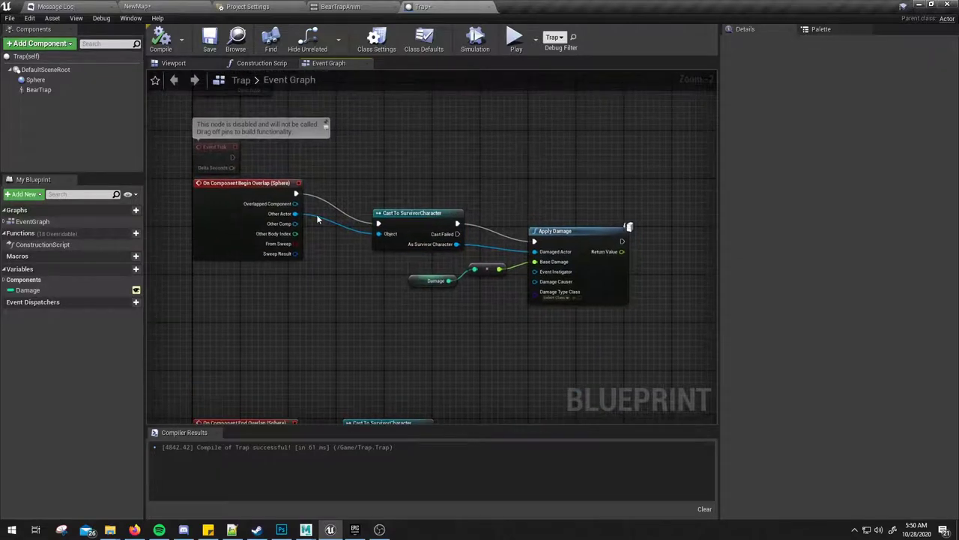
- Pull the cast, Damage and Apply Damage nodes closer to the overlap event and recompile
drag(422, 203, 591, 318)
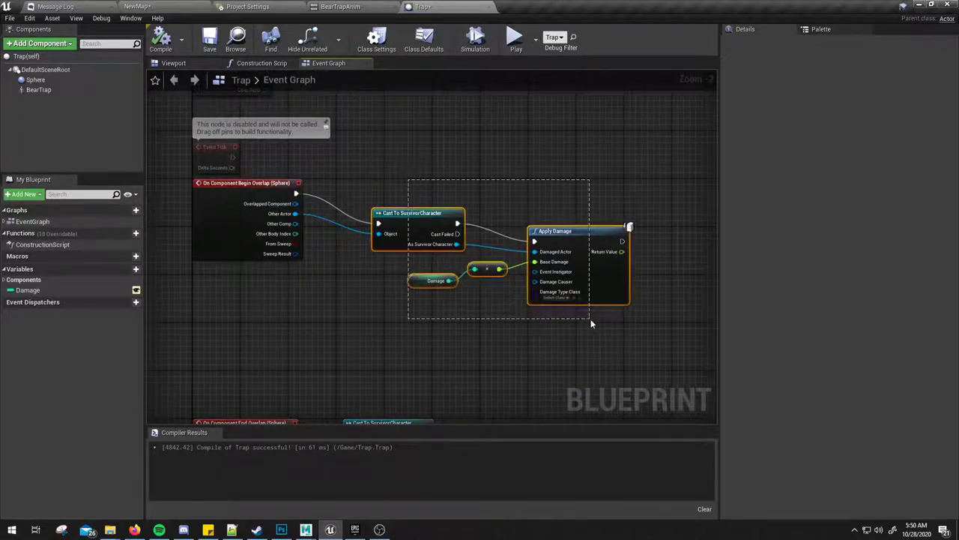
click(591, 319)
drag(392, 156, 627, 300)
drag(572, 239, 511, 190)
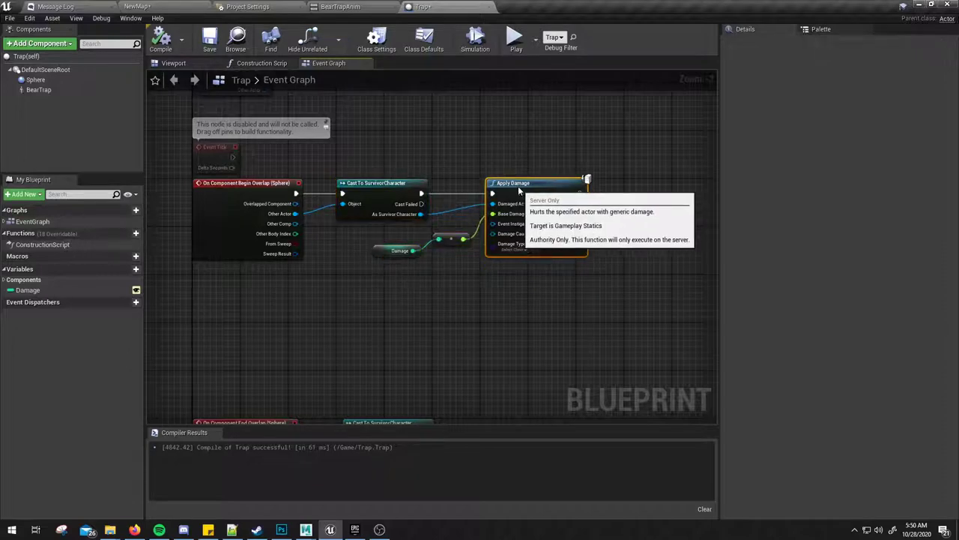
mouse_move(523, 161)
right_down()
mouse_move(479, 193)
mouse_move(488, 154)
right_up()
scroll(479, 193, up, 2)
click(161, 37)
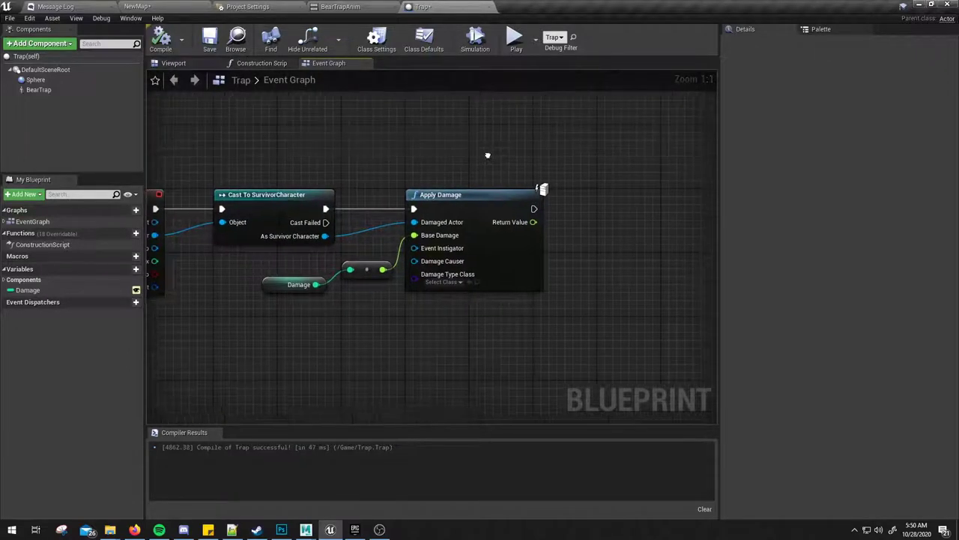
- Add a Bear Trap reference with a Play Animation node set to BearTrapAnim, and compile
mouse_move(45, 91)
mouse_down()
mouse_move(475, 141)
mouse_move(592, 169)
mouse_up()
text(play)
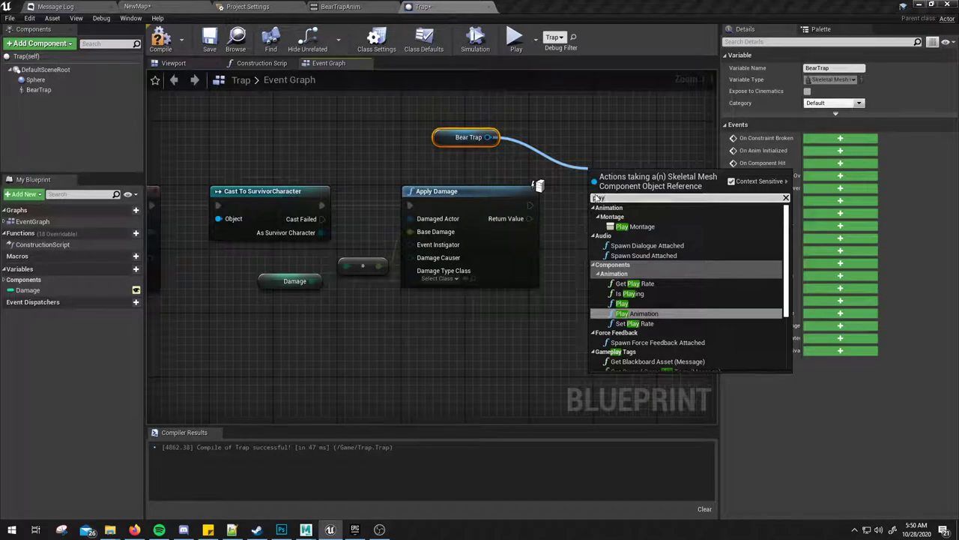
click(646, 315)
right_drag(647, 281, 606, 296)
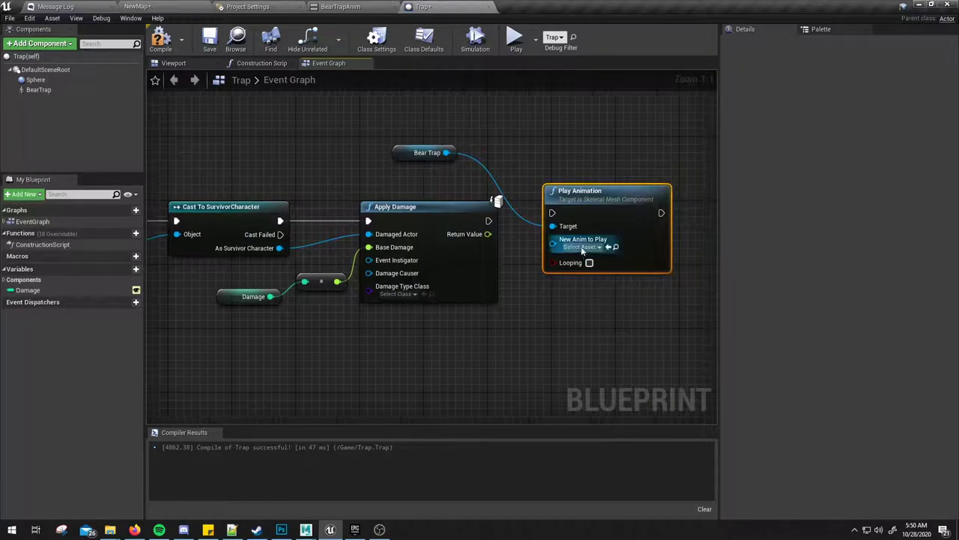
click(582, 248)
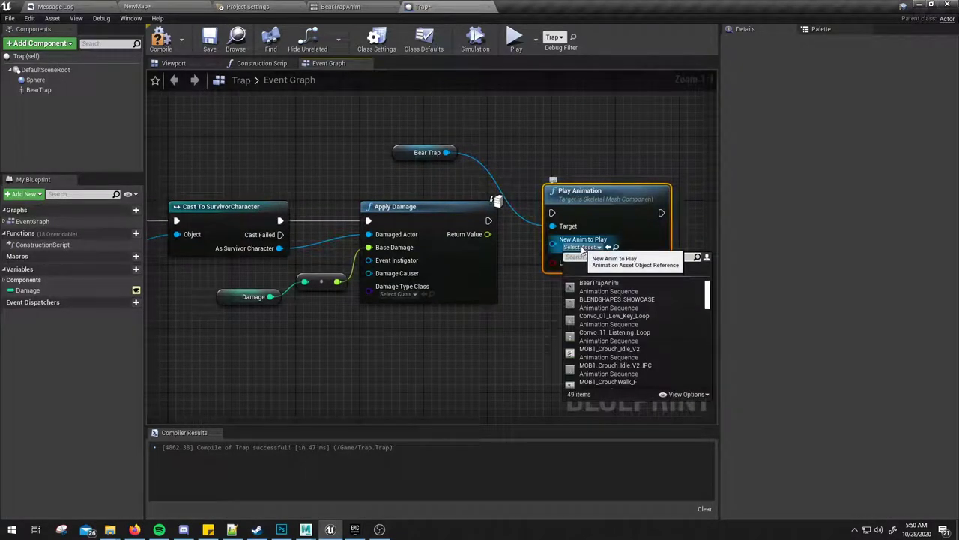
click(599, 283)
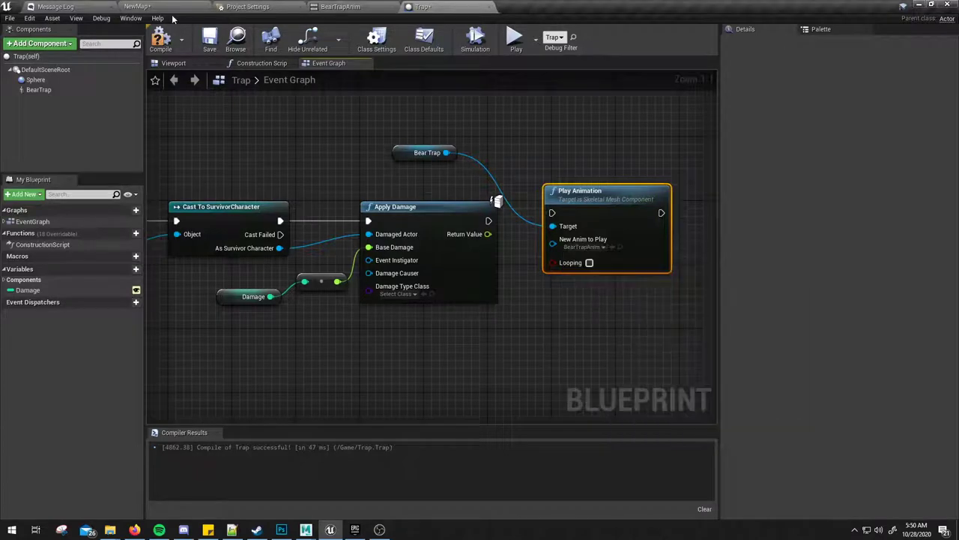
click(161, 37)
- Preview BearTrapAnim, then wire Apply Damage's exec output into Play Animation
click(341, 7)
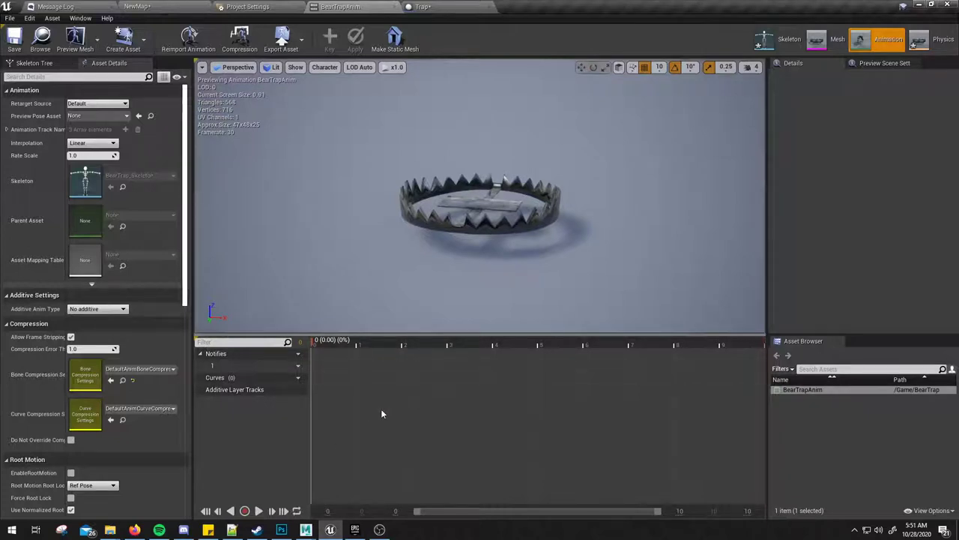
click(433, 9)
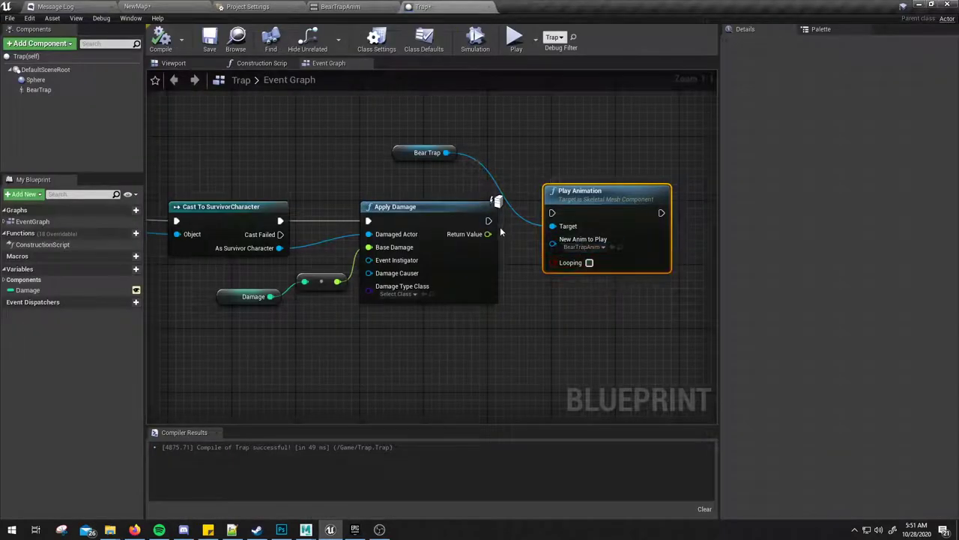
drag(489, 221, 553, 213)
- Play-test twice, walking the character onto the bear trap to make it snap shut
click(516, 39)
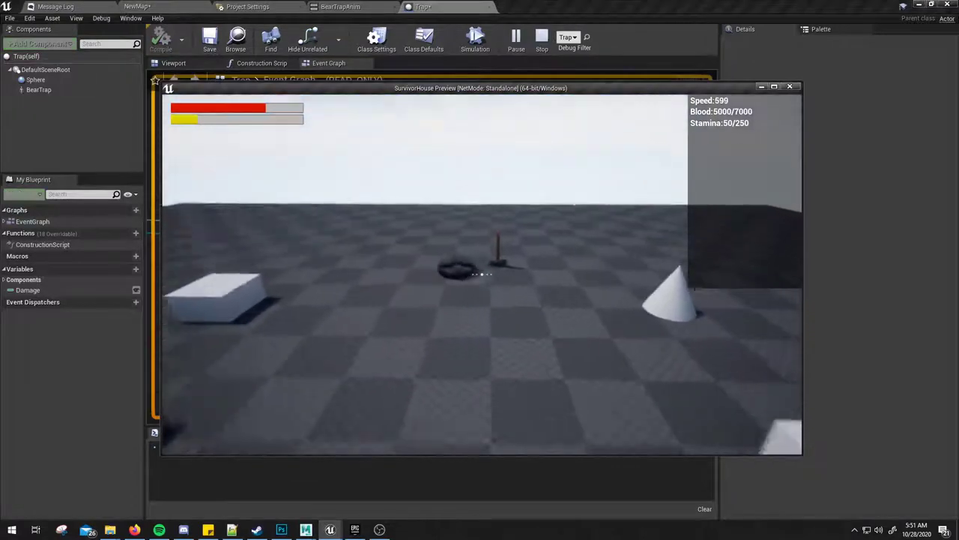
key(w)
key(w)
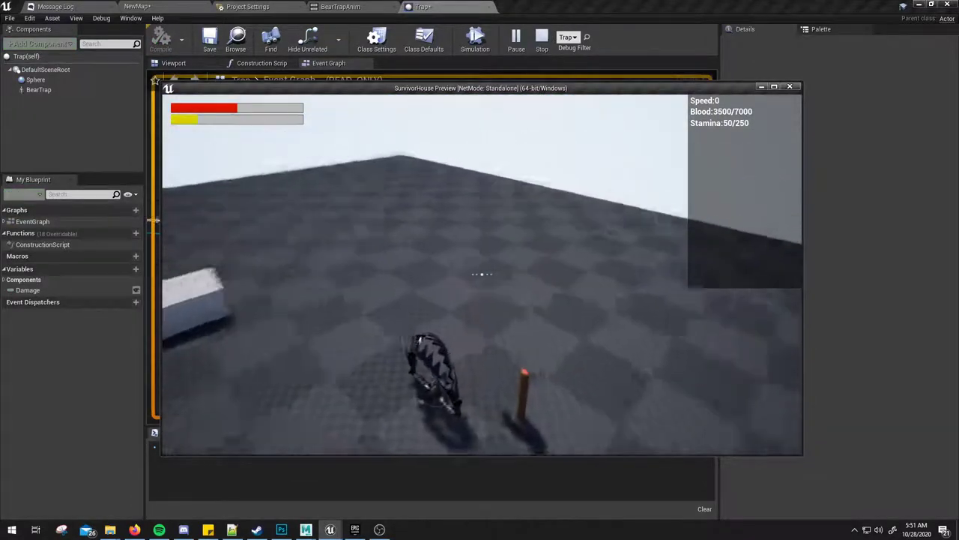
key(Escape)
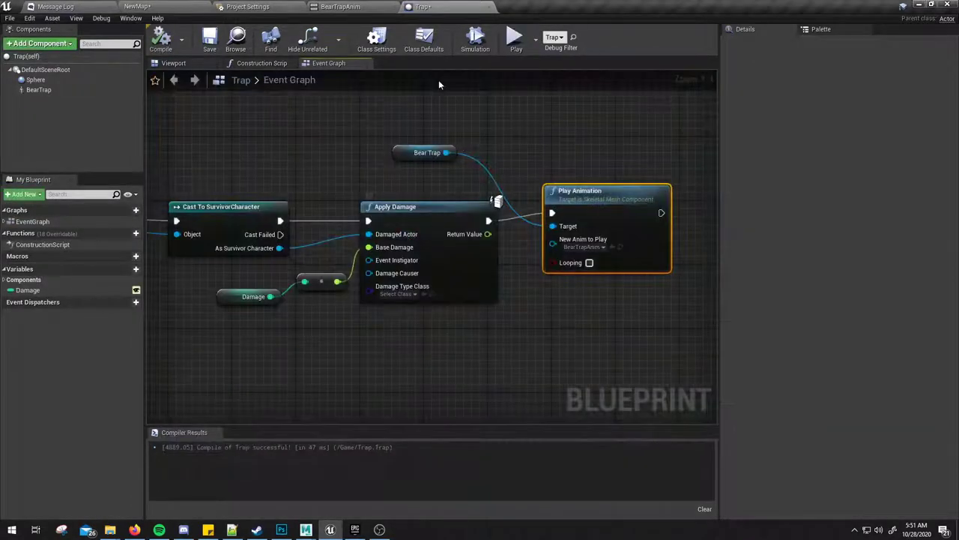
click(516, 39)
key(w)
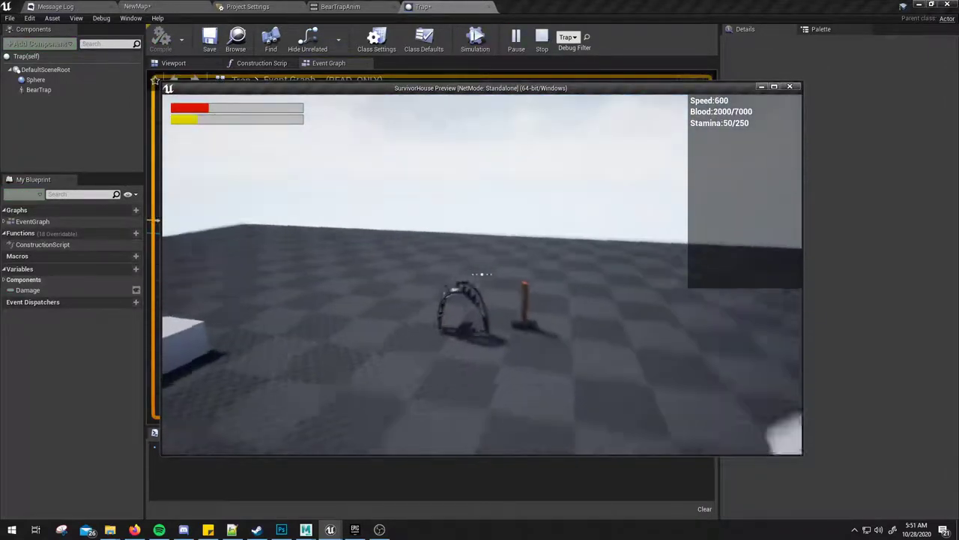
key(Escape)
- Run two more play tests over the trap, watching Blood drop to 3500/7000, then return to NewMap
click(515, 39)
key(w)
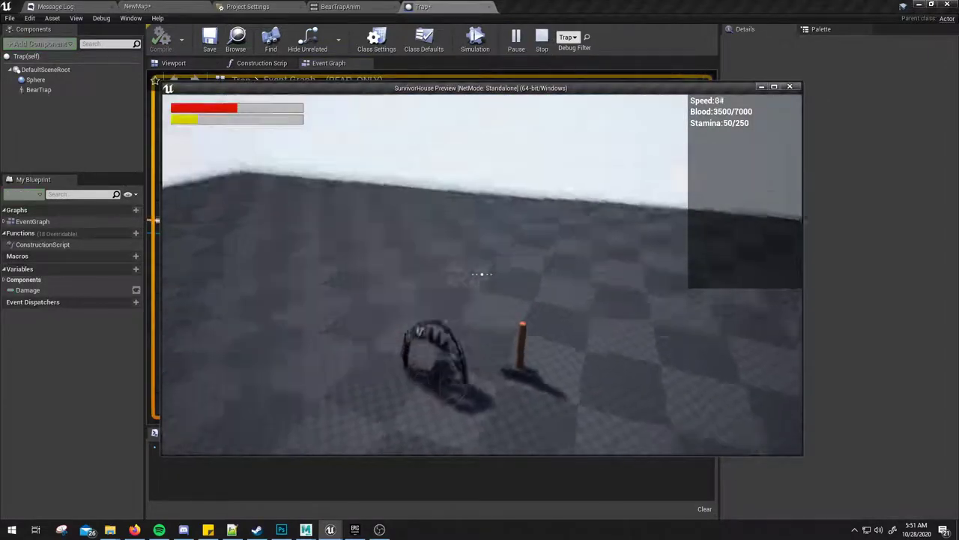
key(s)
key(w)
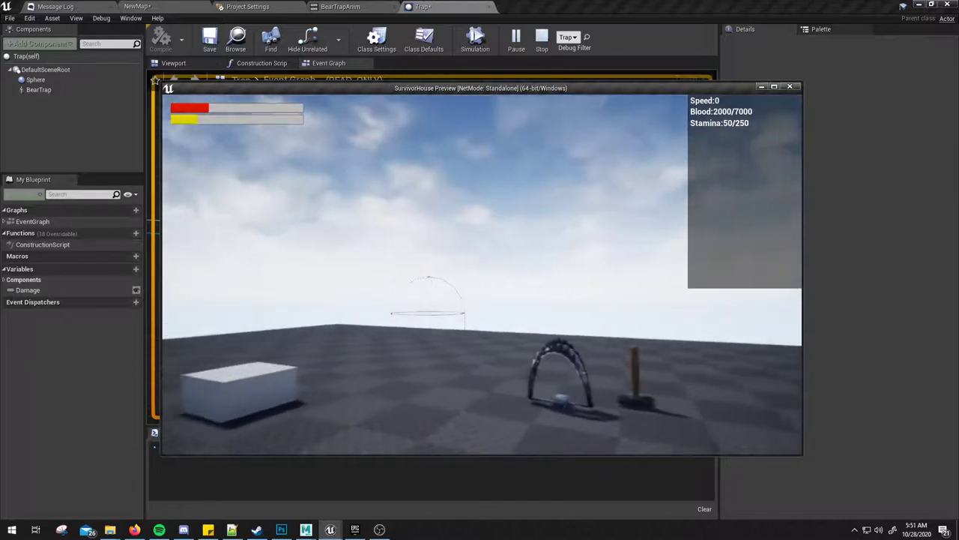
key(w)
key(w)
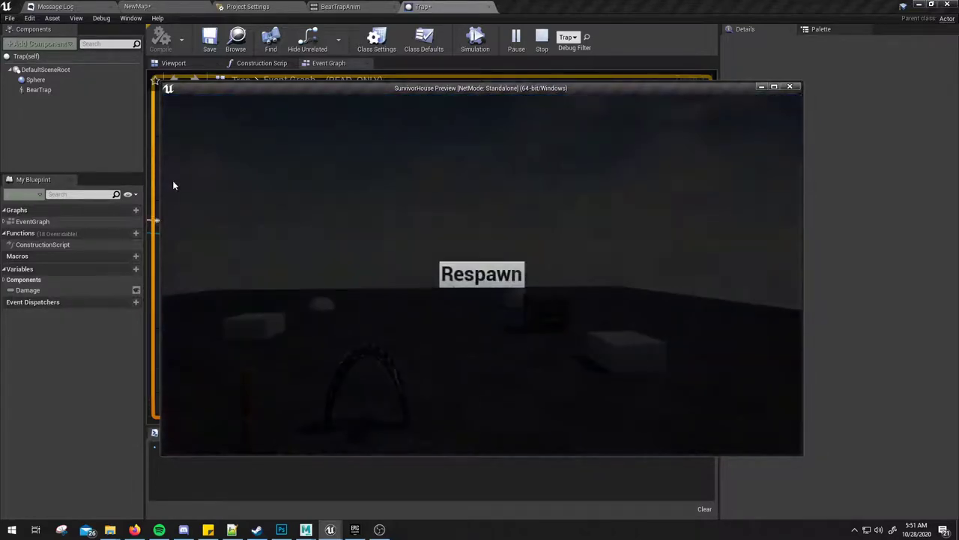
key(Escape)
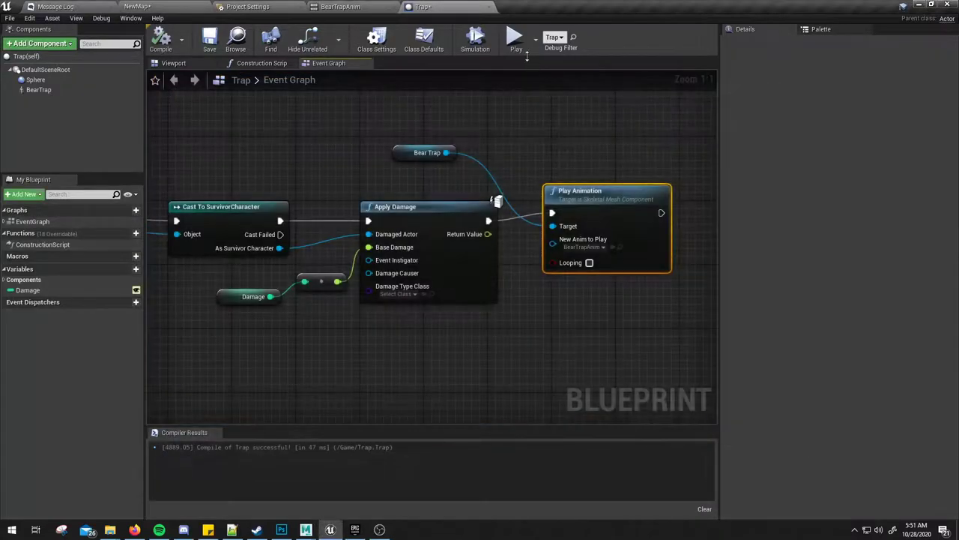
click(516, 39)
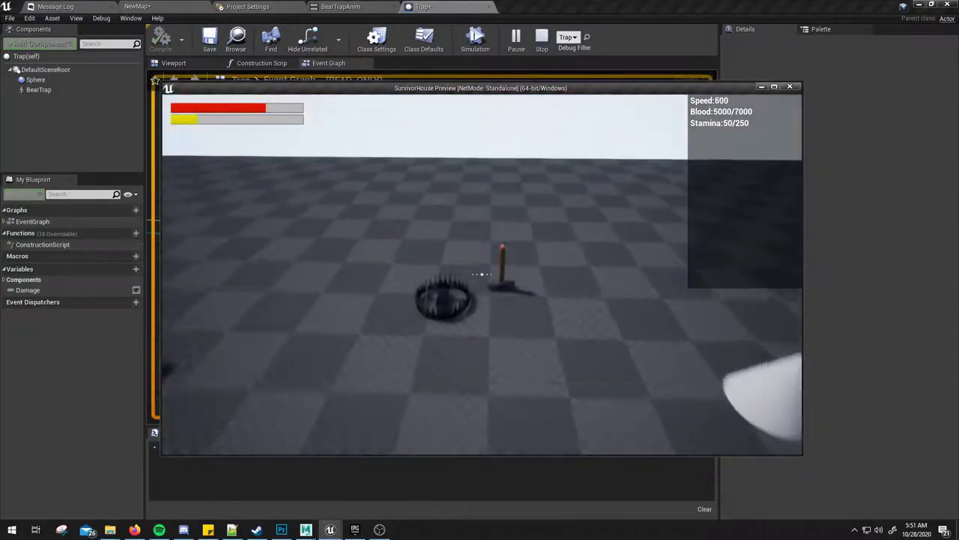
key(s)
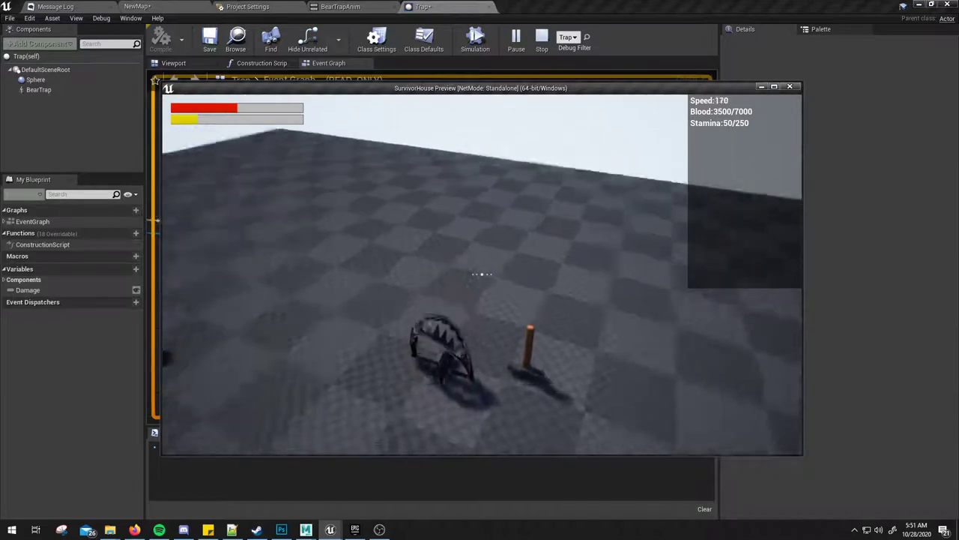
key(Escape)
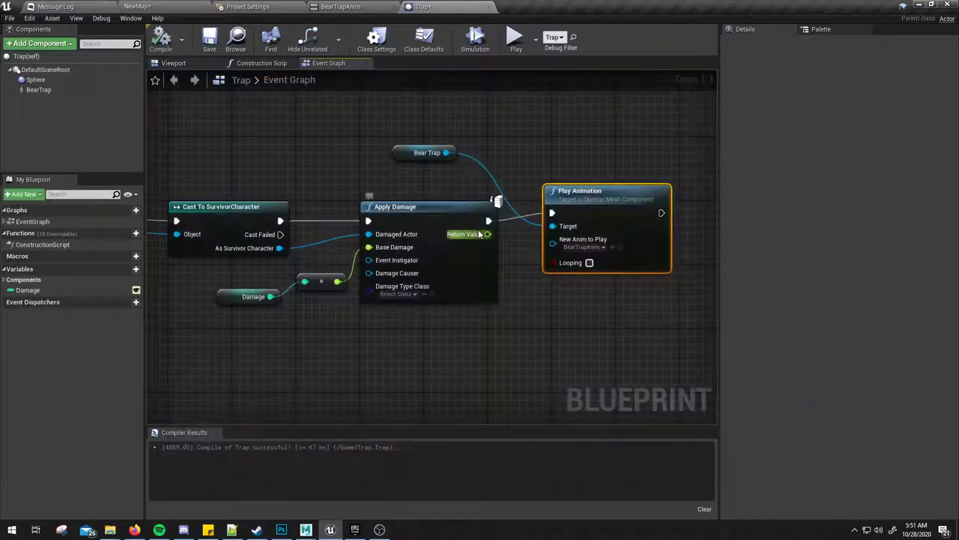
click(149, 7)
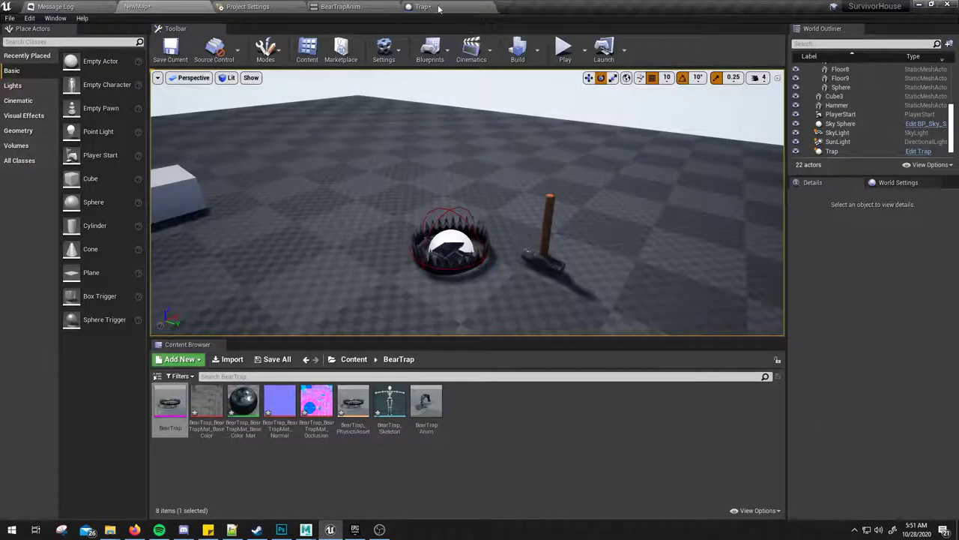
click(439, 8)
right_drag(508, 300, 568, 317)
scroll(505, 325, down, 2)
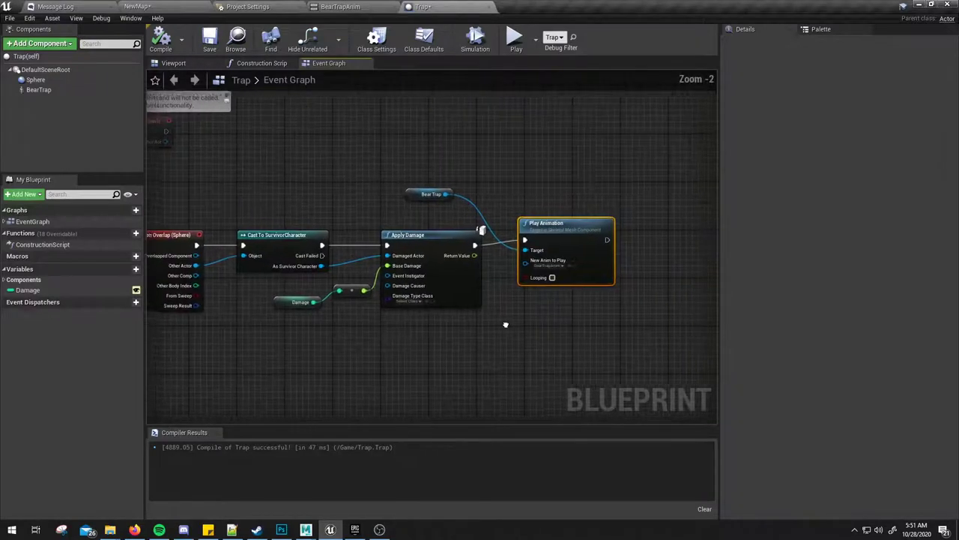
mouse_move(505, 325)
right_down()
mouse_move(597, 317)
mouse_move(601, 263)
mouse_move(532, 272)
mouse_move(526, 188)
mouse_move(500, 301)
right_up()
scroll(599, 167, down, 2)
scroll(500, 300, up, 2)
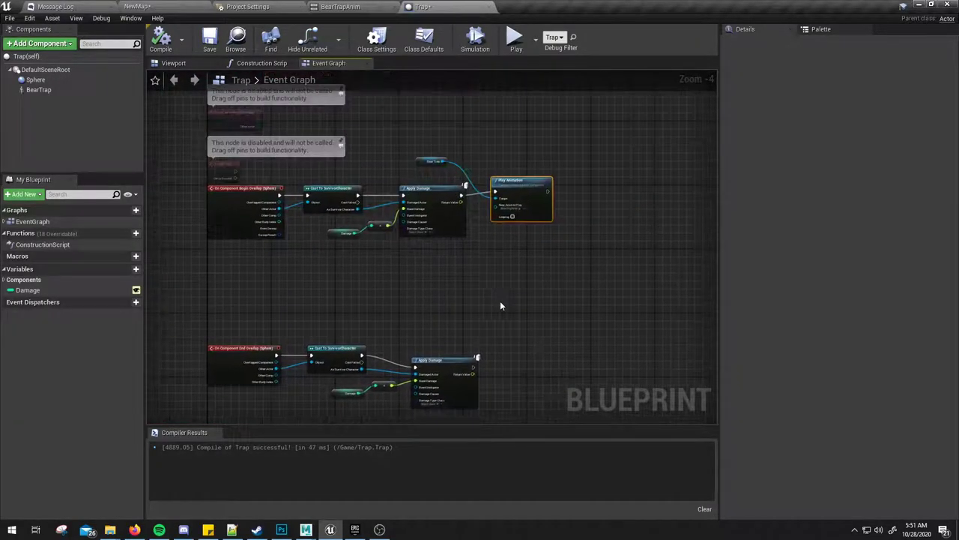
scroll(566, 233, up, 1)
mouse_move(565, 233)
right_down()
mouse_move(501, 288)
mouse_move(449, 315)
right_up()
scroll(502, 294, up, 1)
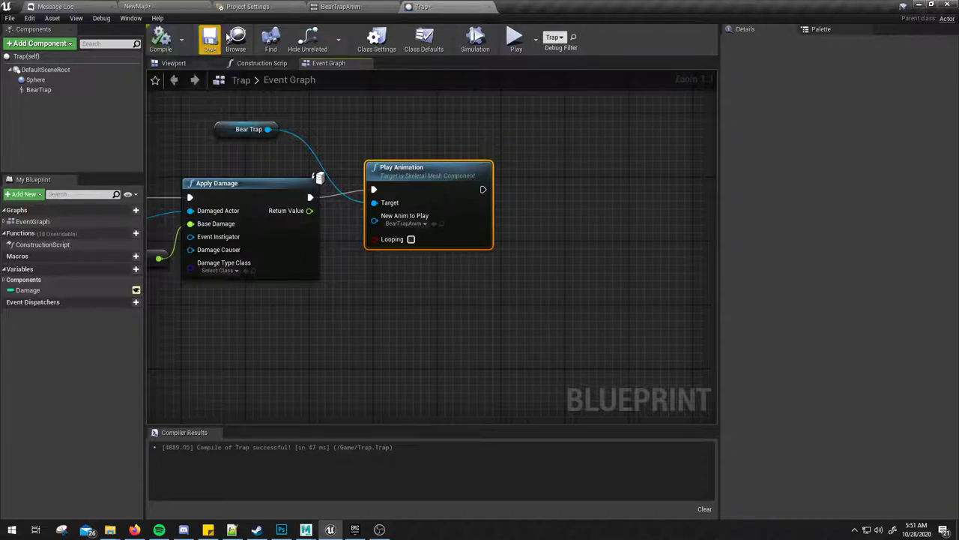
right_drag(559, 297, 525, 331)
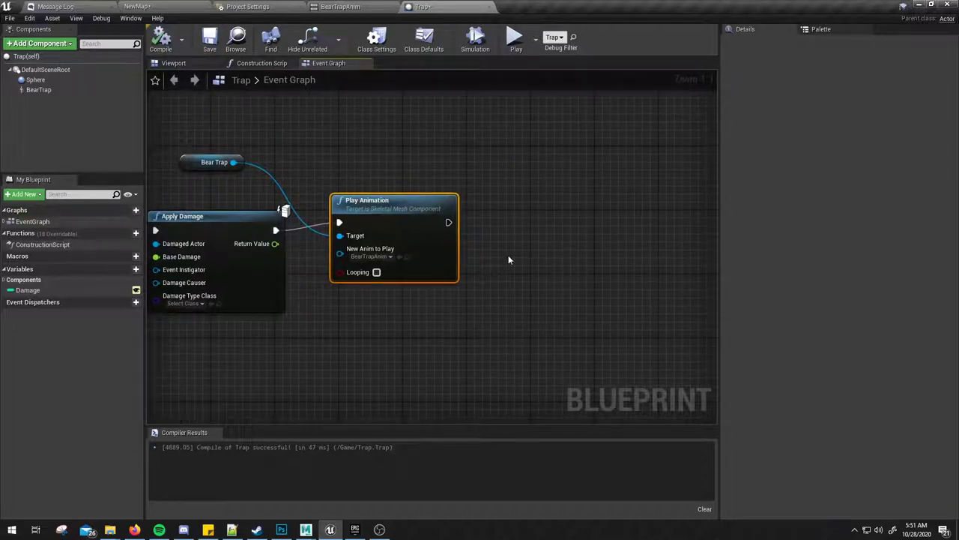
mouse_move(508, 255)
right_down()
mouse_move(506, 244)
mouse_move(552, 264)
right_up()
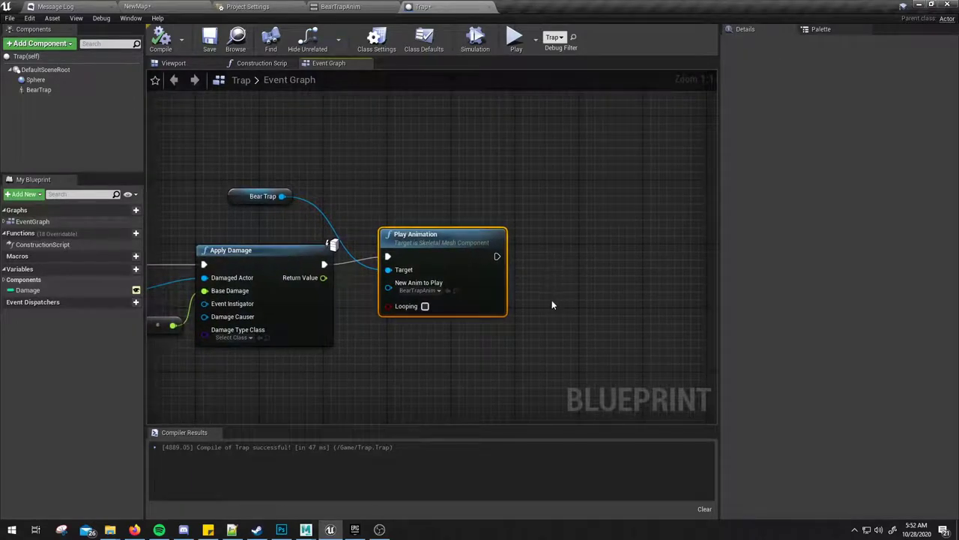
right_drag(551, 305, 572, 259)
right_drag(532, 300, 492, 278)
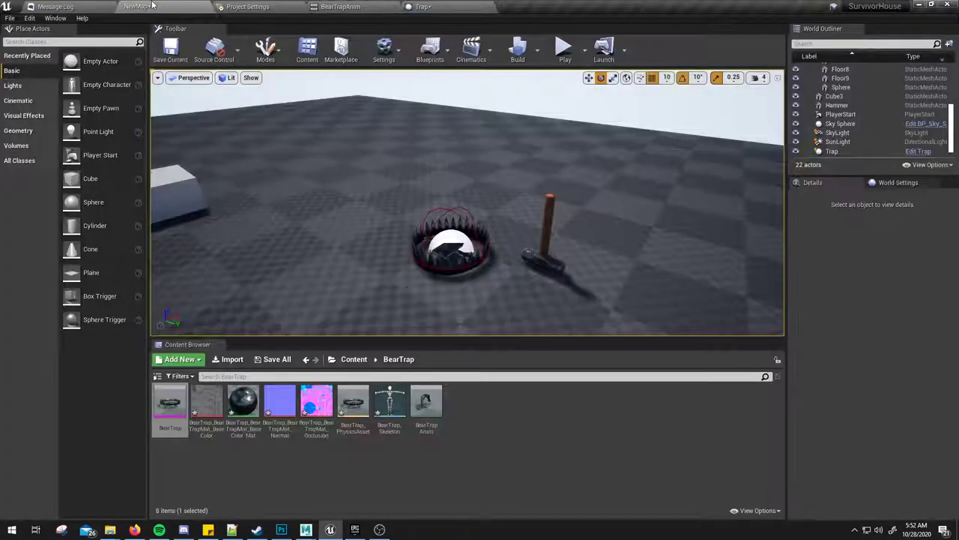
- Open the SurvivorController blueprint from the Content > System folder
click(142, 6)
click(351, 359)
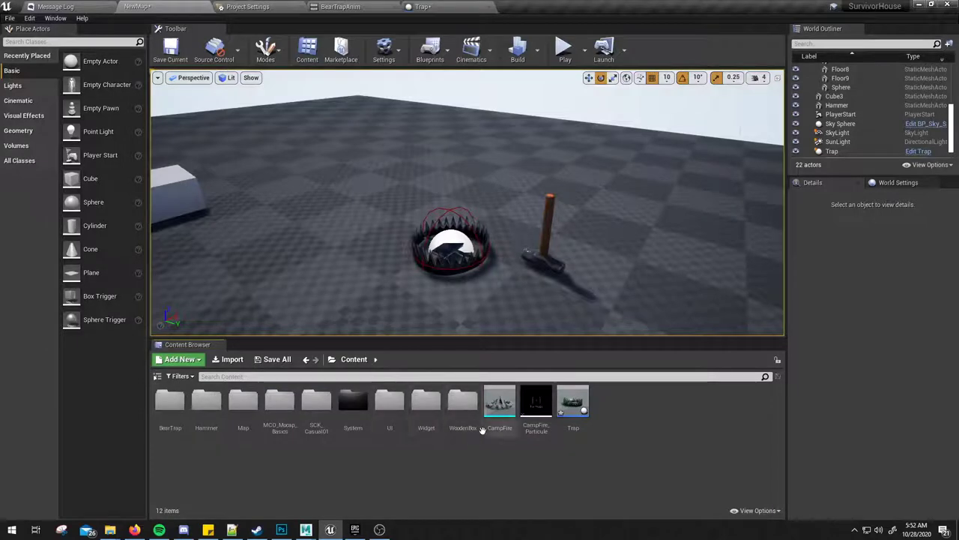
double_click(352, 401)
click(244, 399)
double_click(244, 399)
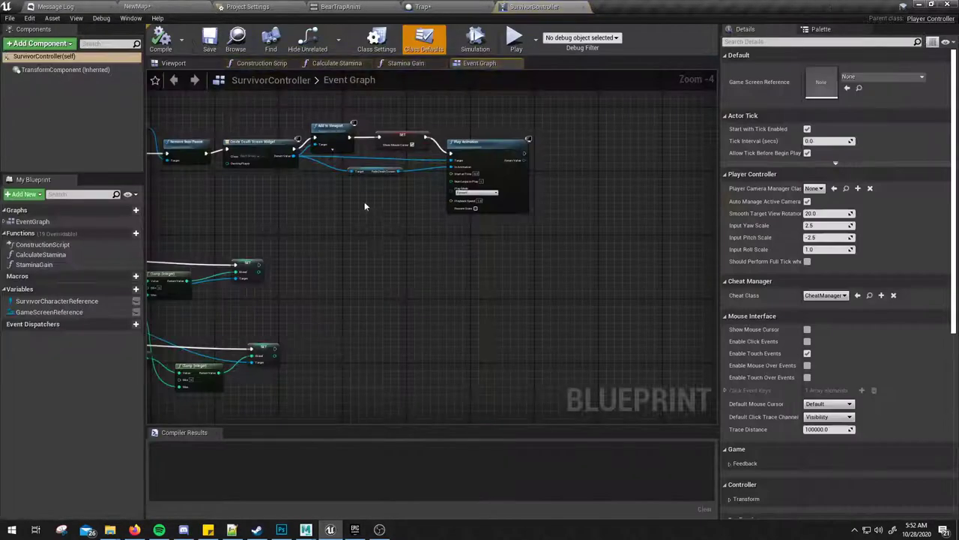
- Zoom and pan the Event Graph to show the Death event's Disable Input, Remove from Parent and widget chain
scroll(508, 268, up, 1)
scroll(509, 263, down, 1)
scroll(522, 221, down, 1)
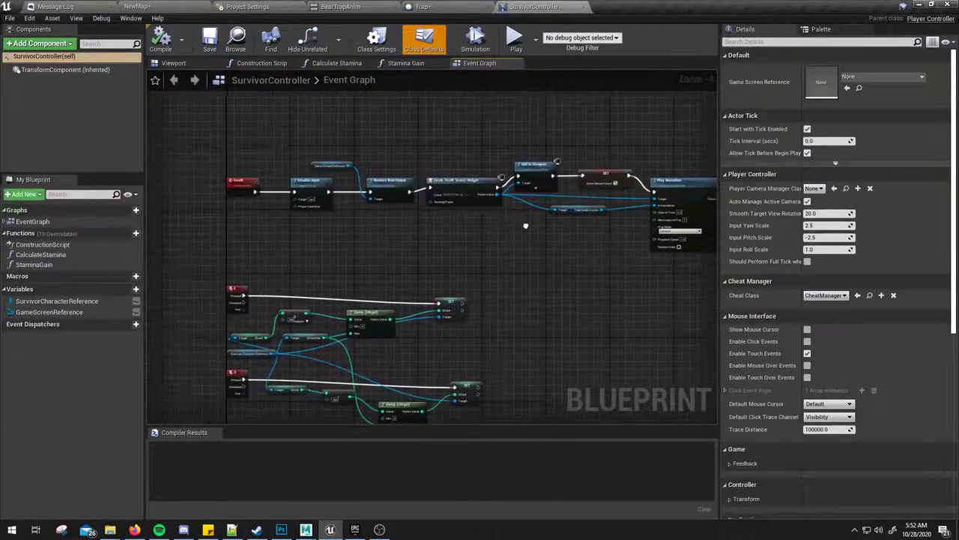
scroll(522, 218, down, 1)
right_drag(523, 218, 432, 290)
scroll(431, 289, up, 2)
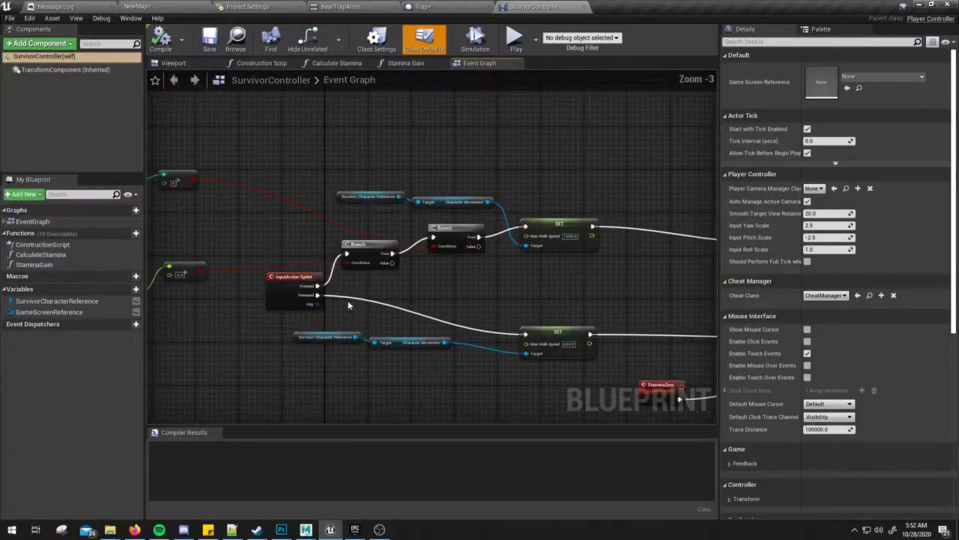
right_drag(347, 300, 370, 187)
scroll(370, 104, down, 3)
mouse_move(369, 104)
right_down()
mouse_move(449, 322)
mouse_move(407, 226)
mouse_move(316, 234)
right_up()
scroll(451, 323, up, 5)
scroll(444, 300, down, 3)
scroll(406, 226, up, 2)
scroll(268, 271, up, 1)
scroll(285, 269, up, 2)
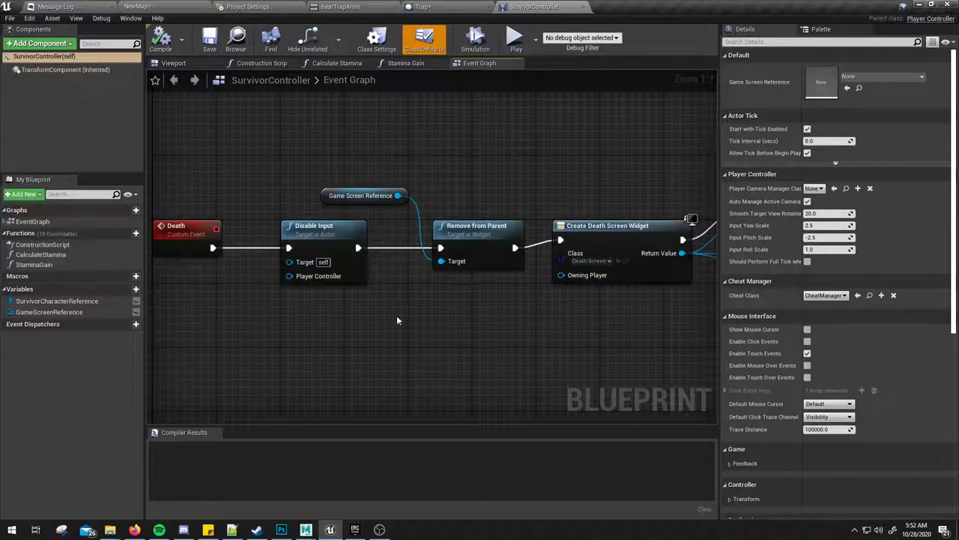
- Inspect the Disable Input and Remove from Parent nodes, then compile SurvivorController several times
click(330, 234)
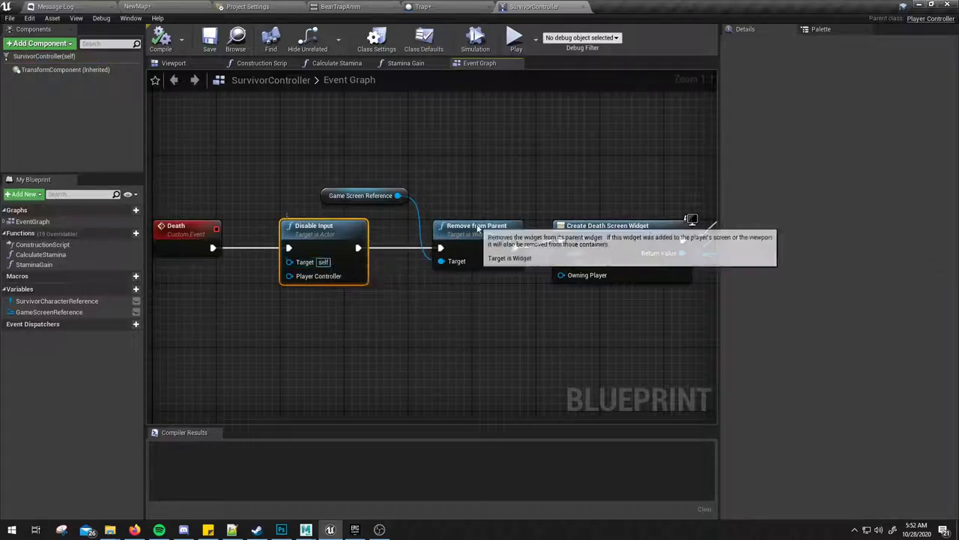
click(473, 238)
click(520, 330)
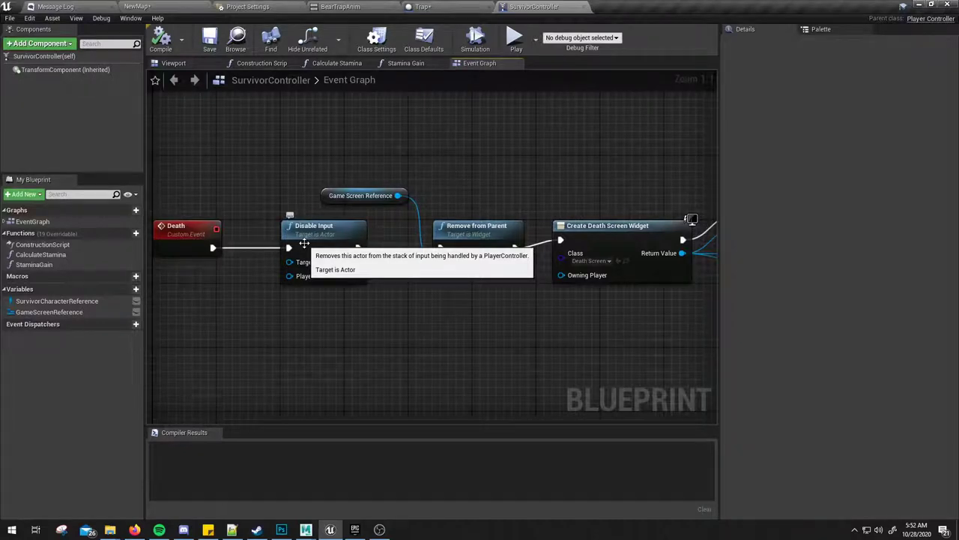
click(161, 41)
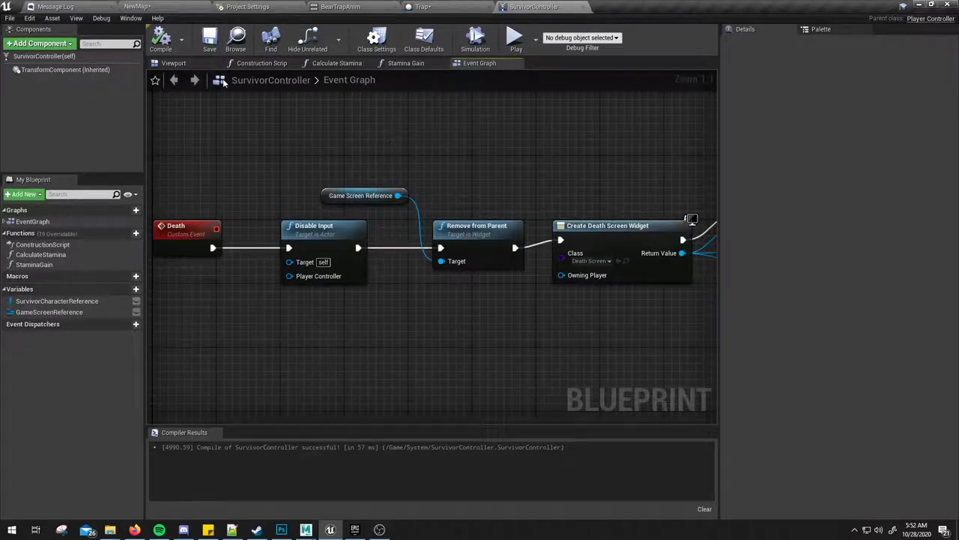
click(161, 39)
click(171, 51)
click(161, 39)
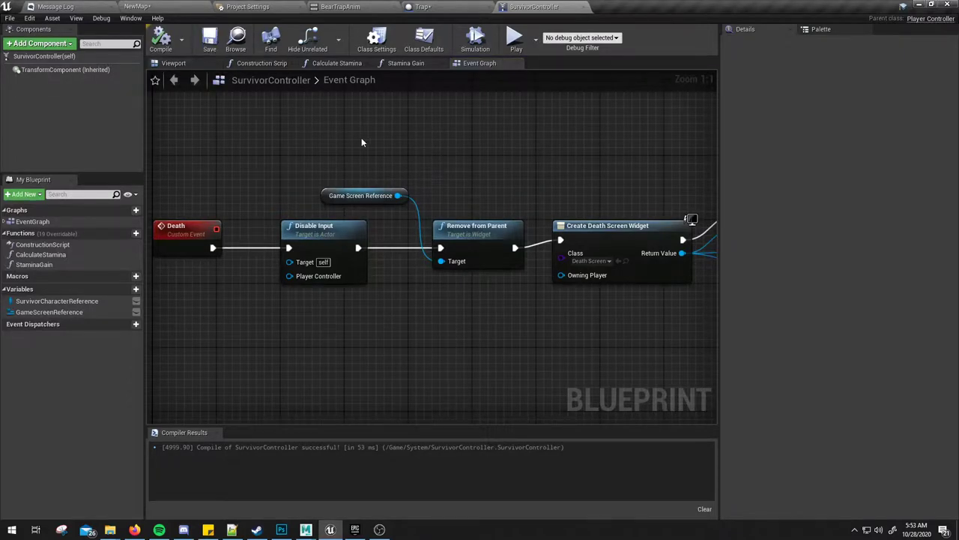